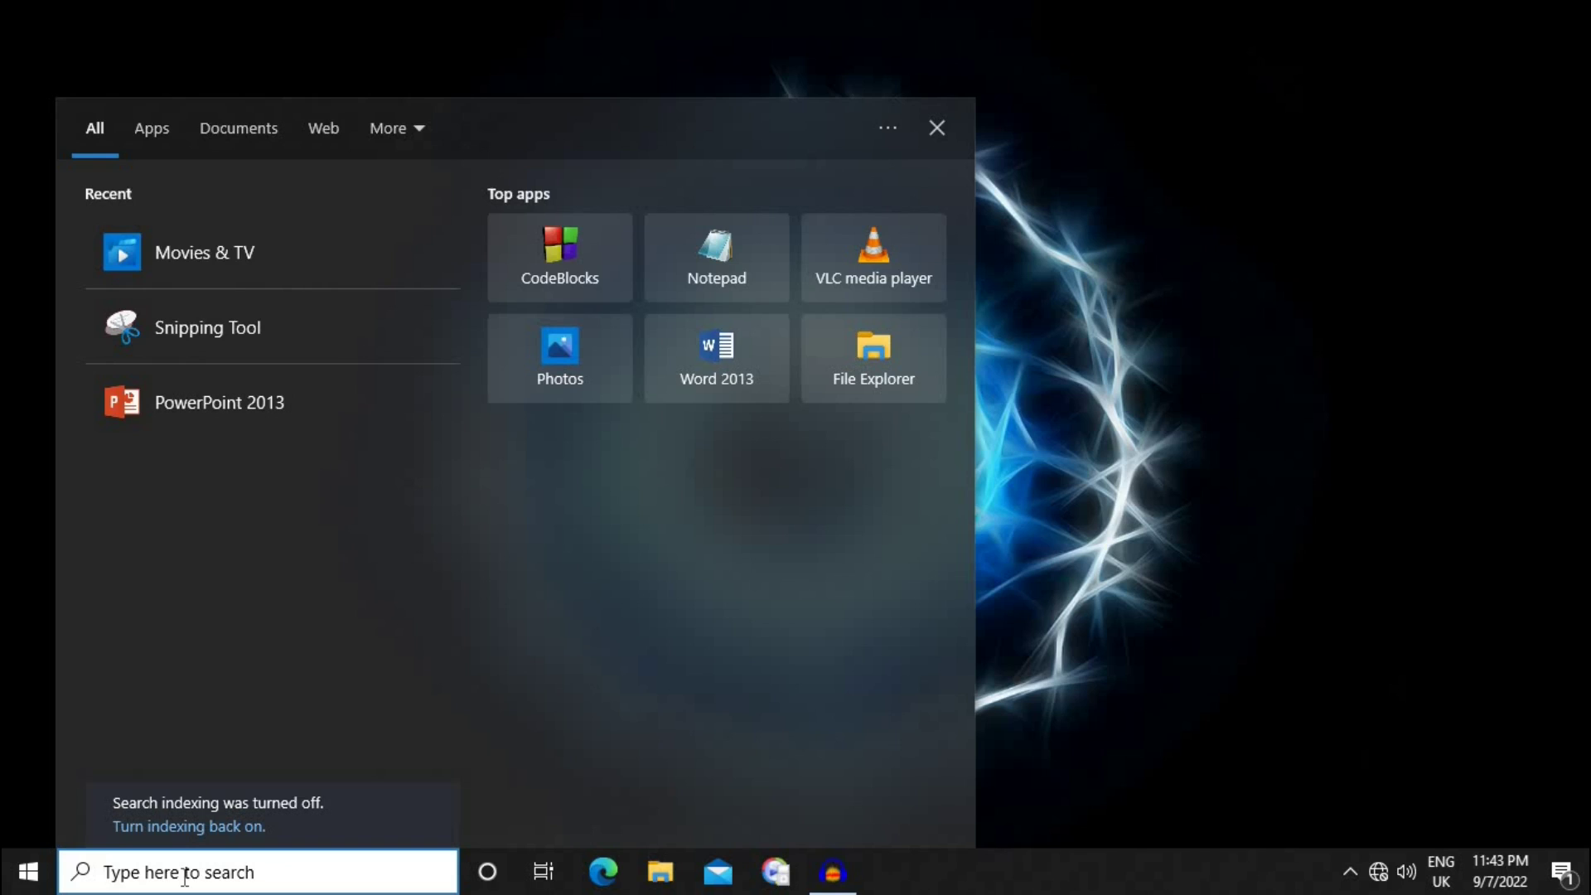
text(an)
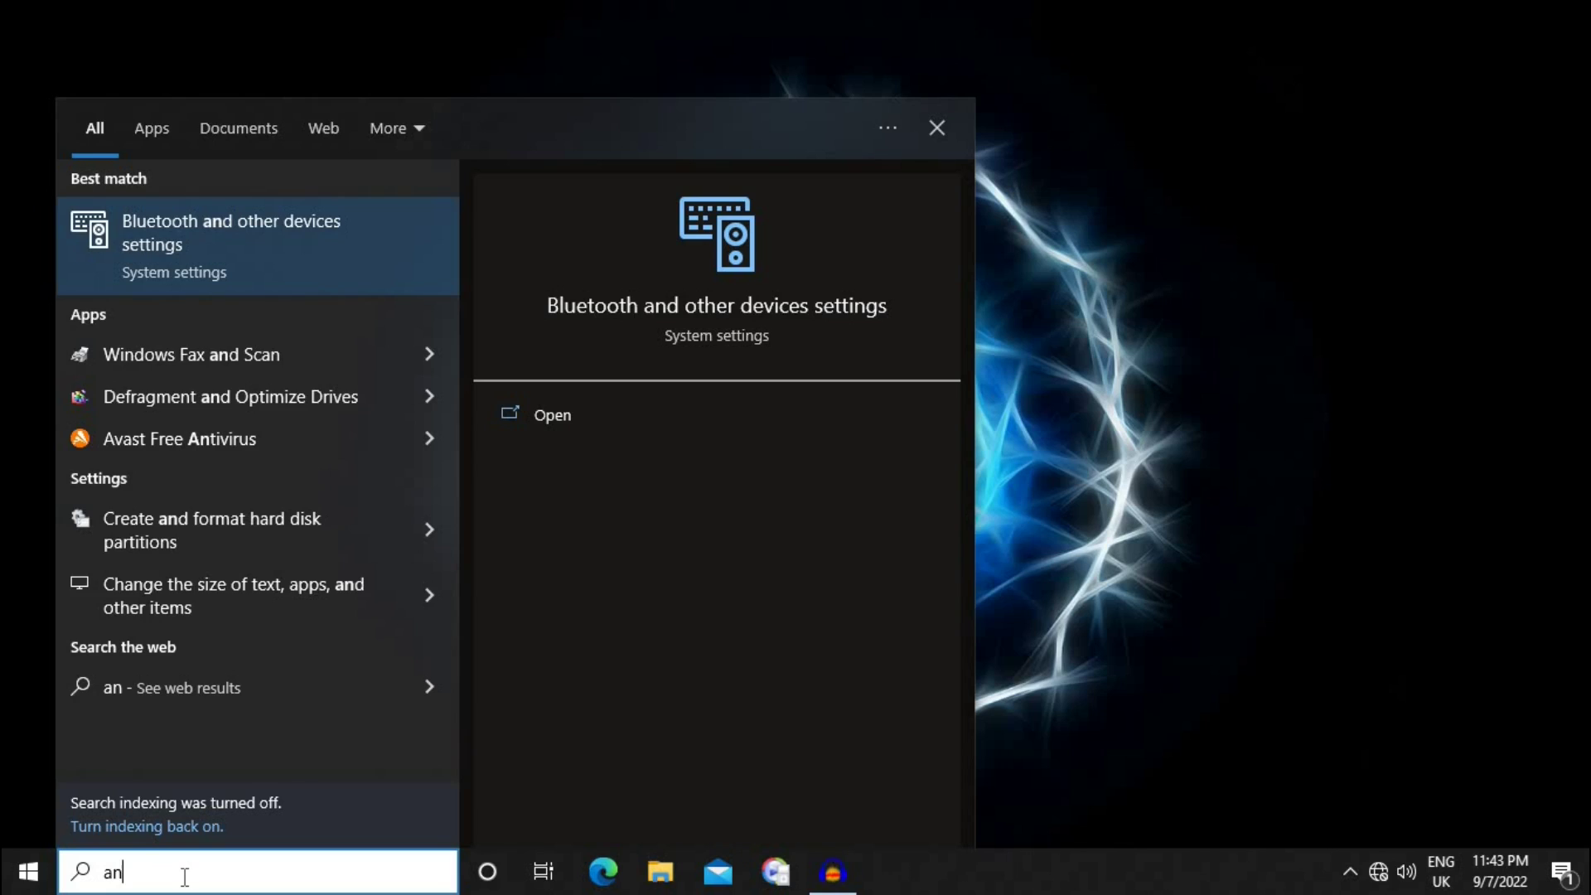
text(y )
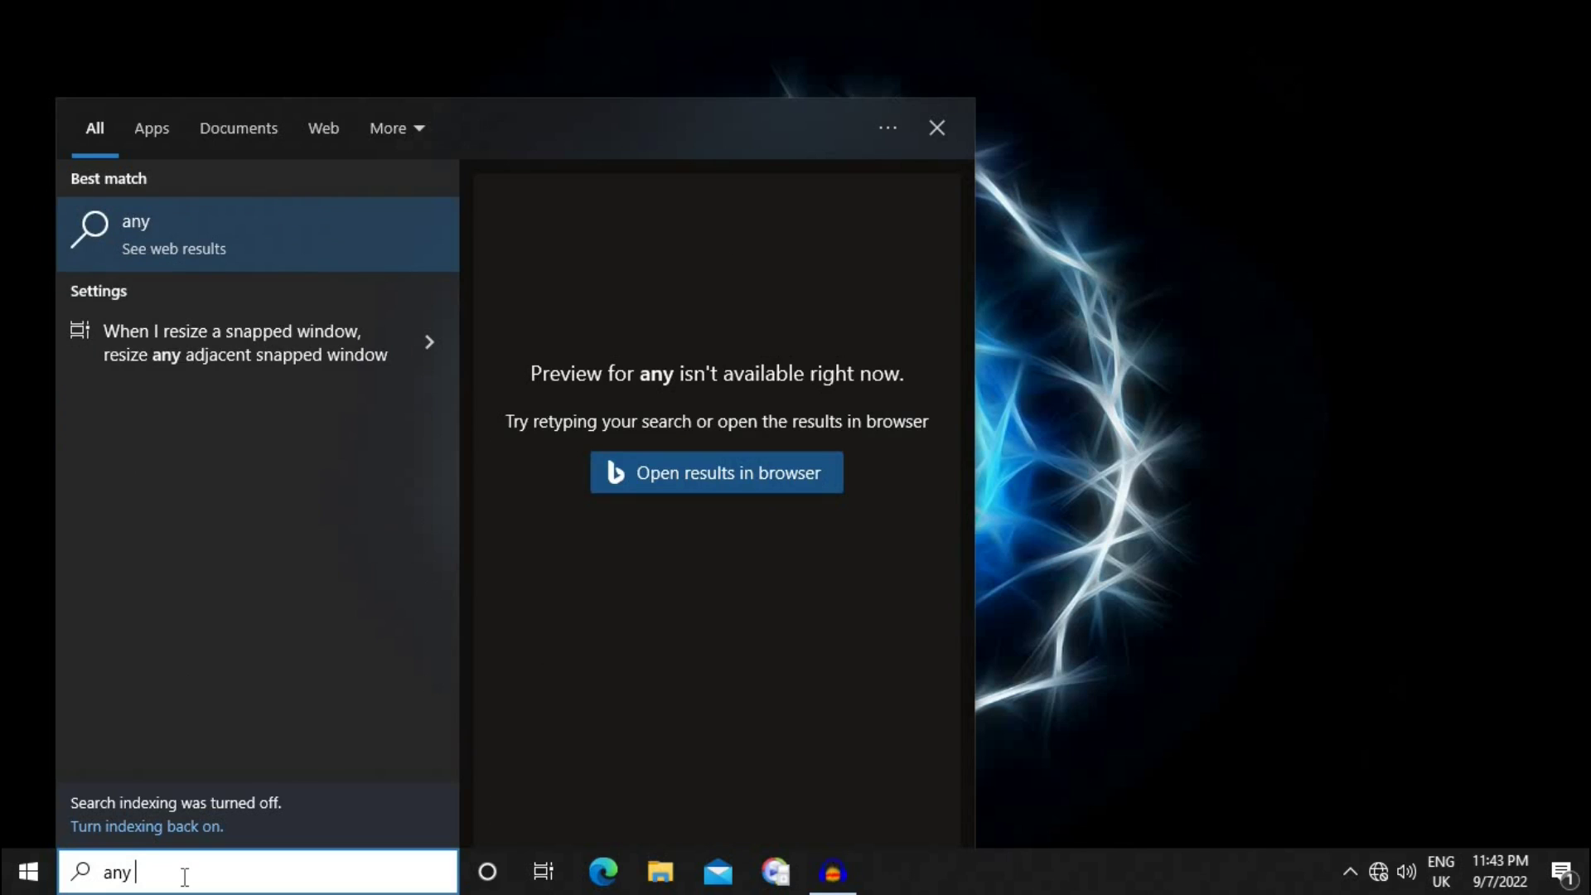
text(v)
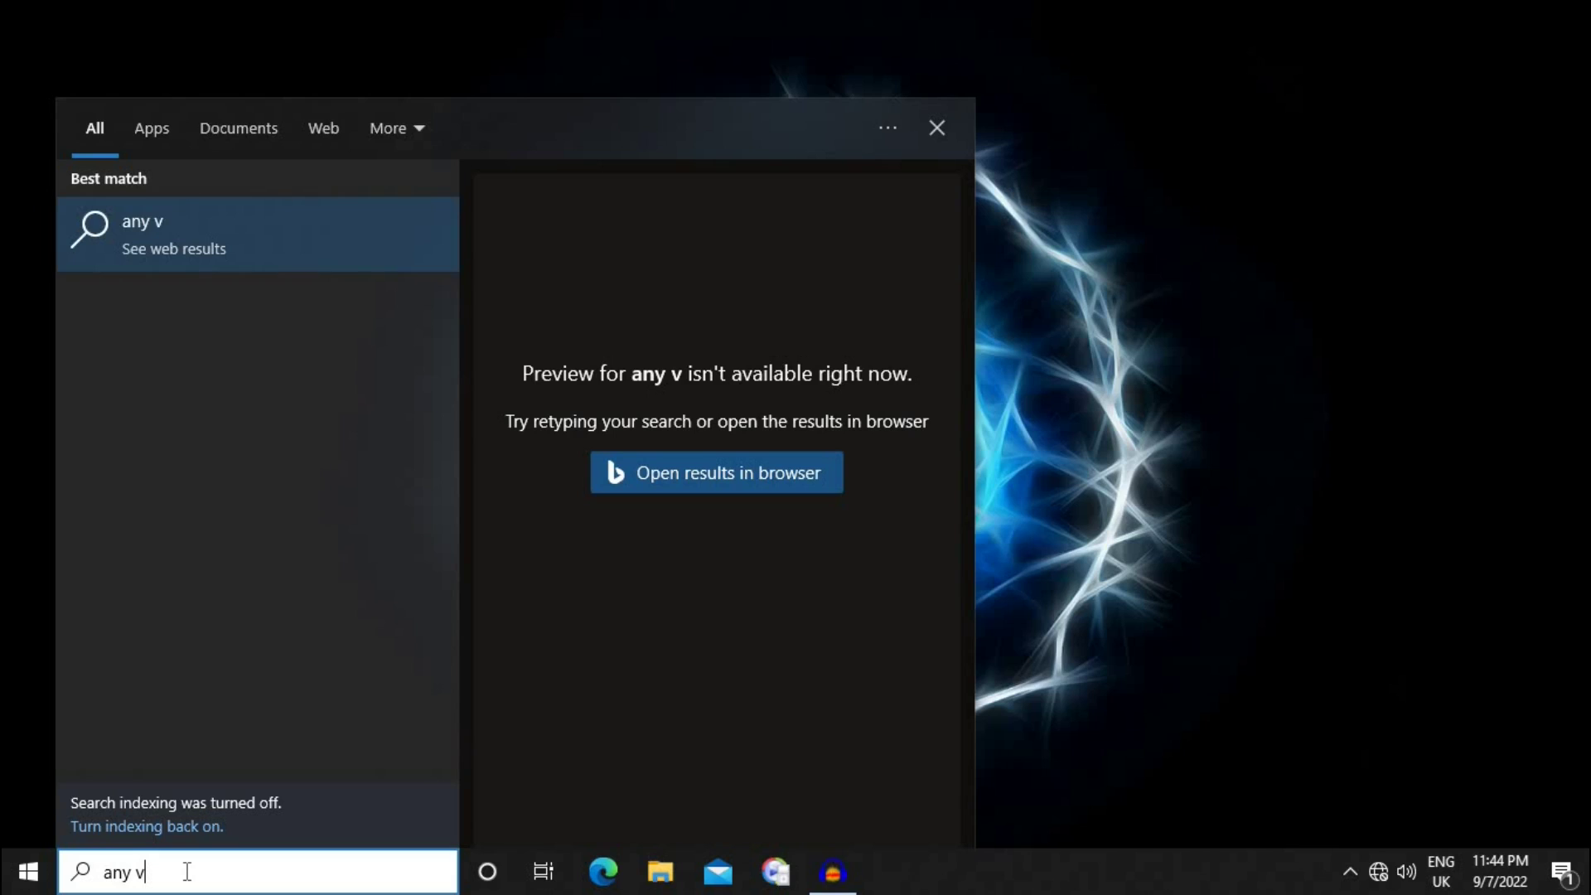
Step: Clear the old search query and launch Services as administrator from the Start search results
key(BackSpace)
key(BackSpace)
key(BackSpace)
key(BackSpace)
key(BackSpace)
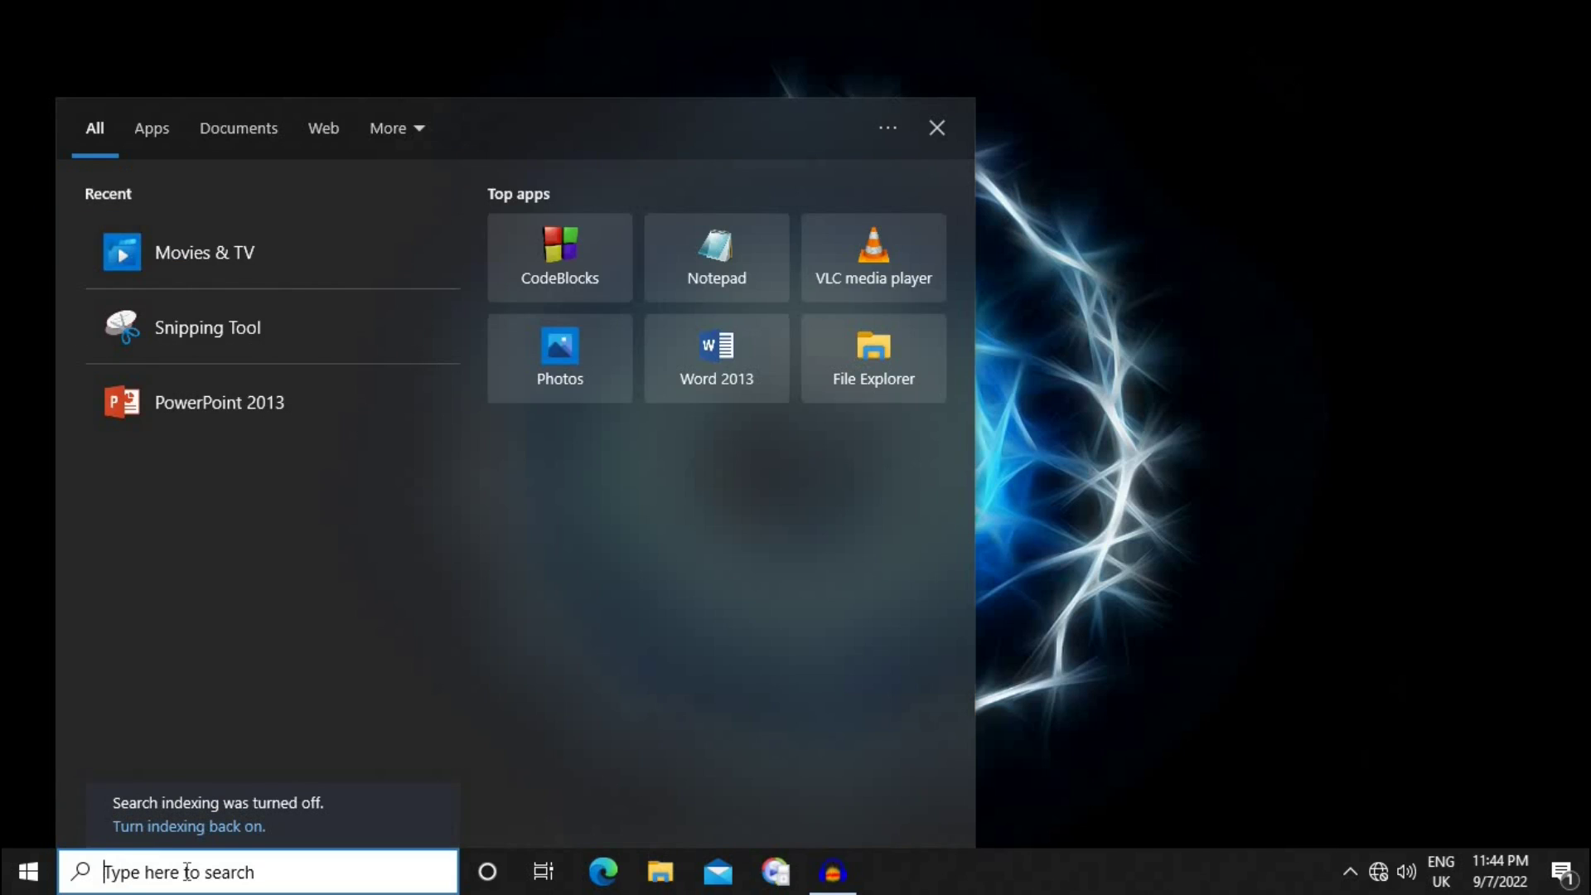
text(thi)
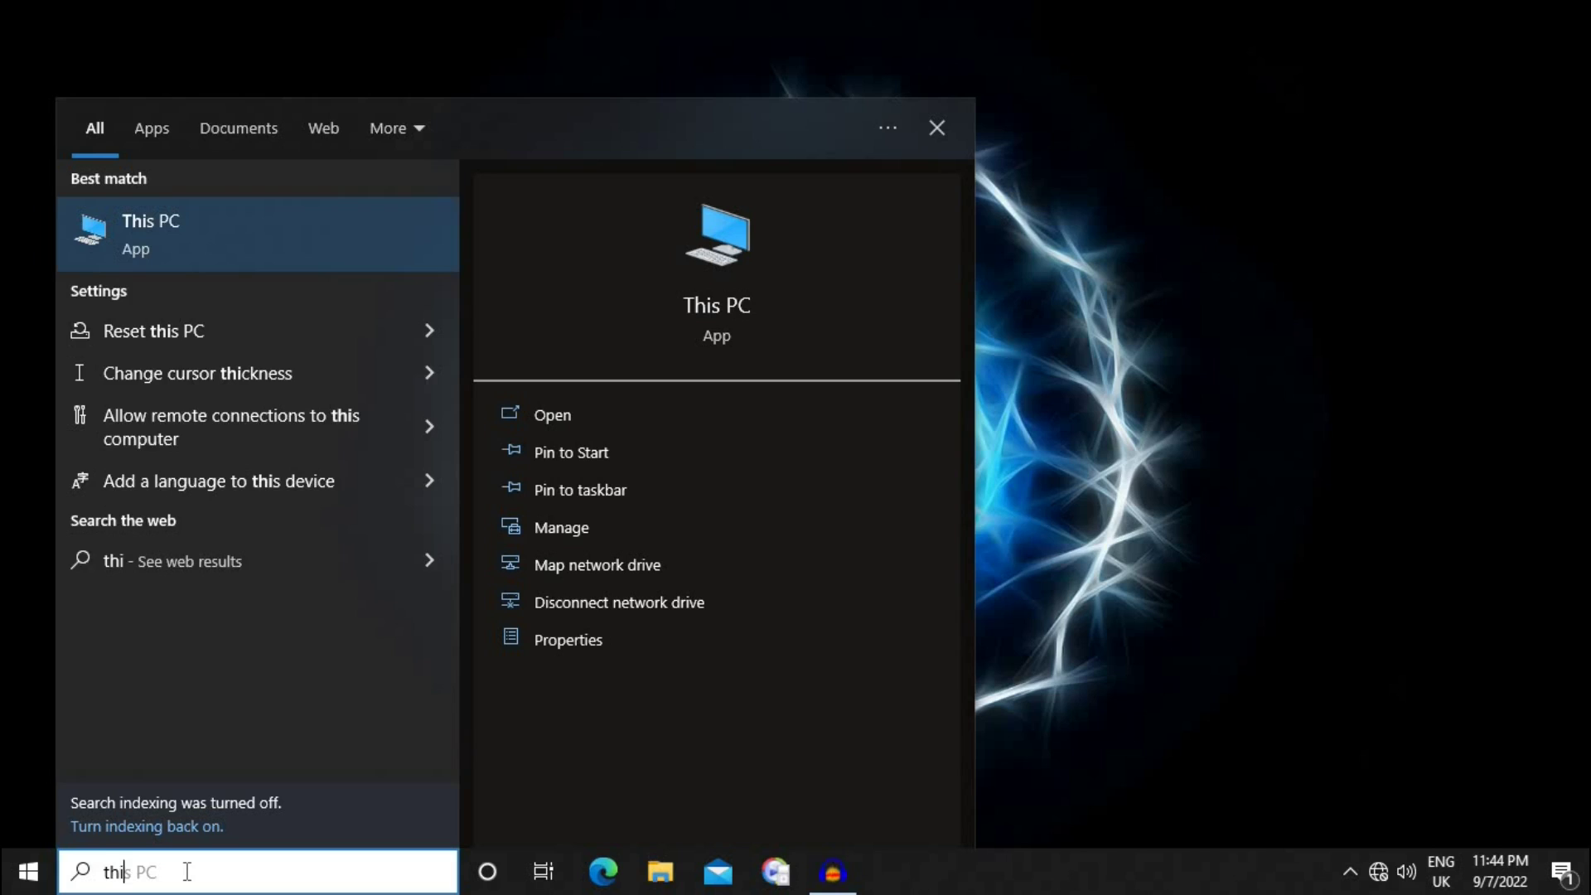
text(s)
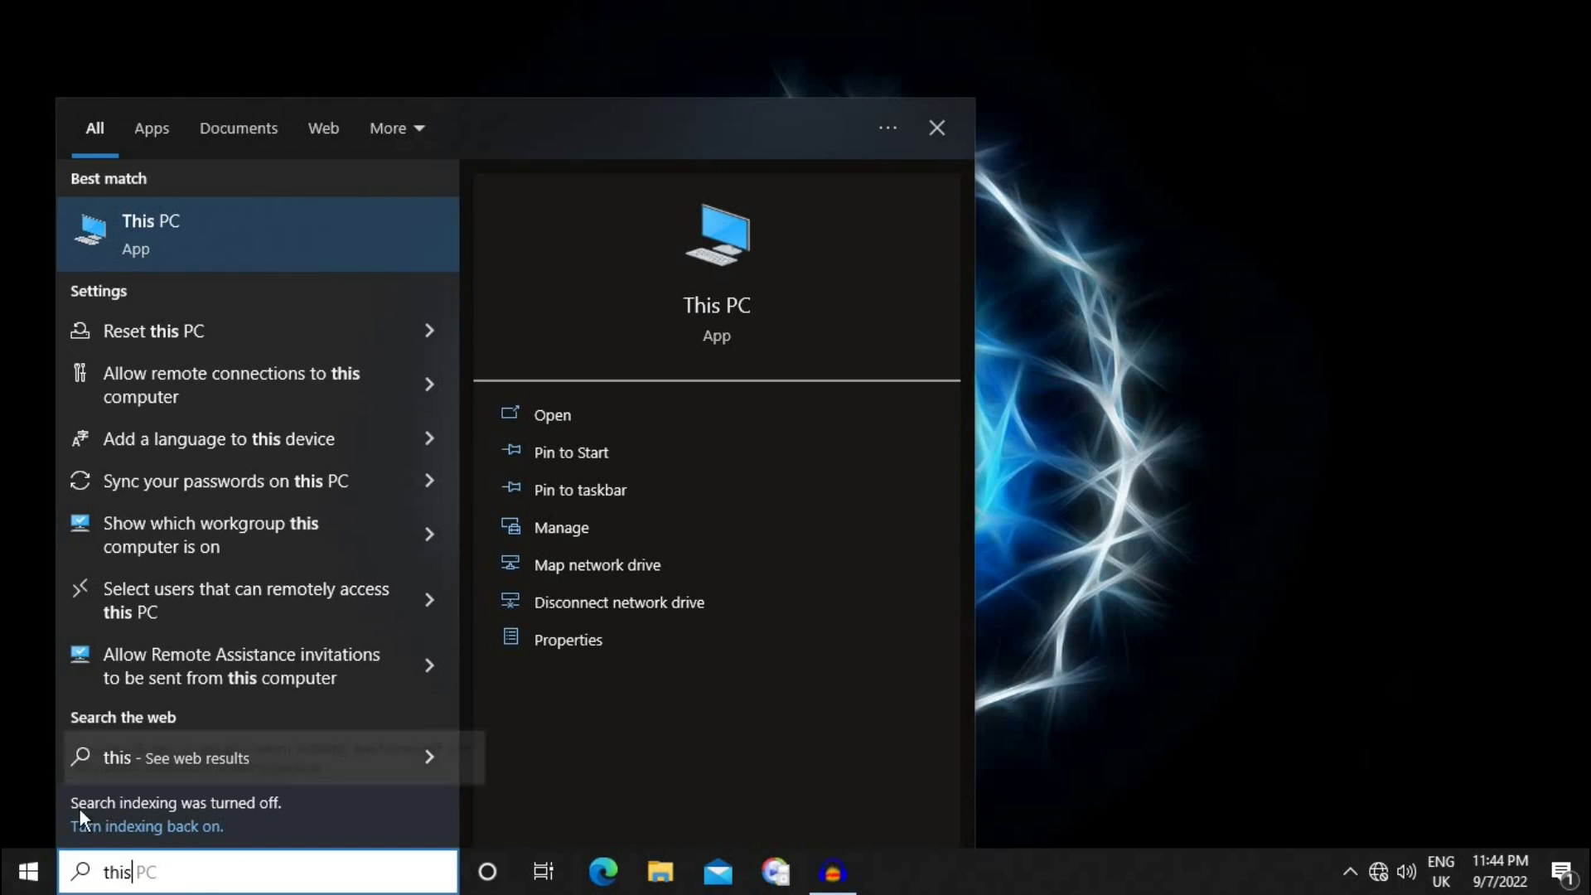
mouse_move(175, 815)
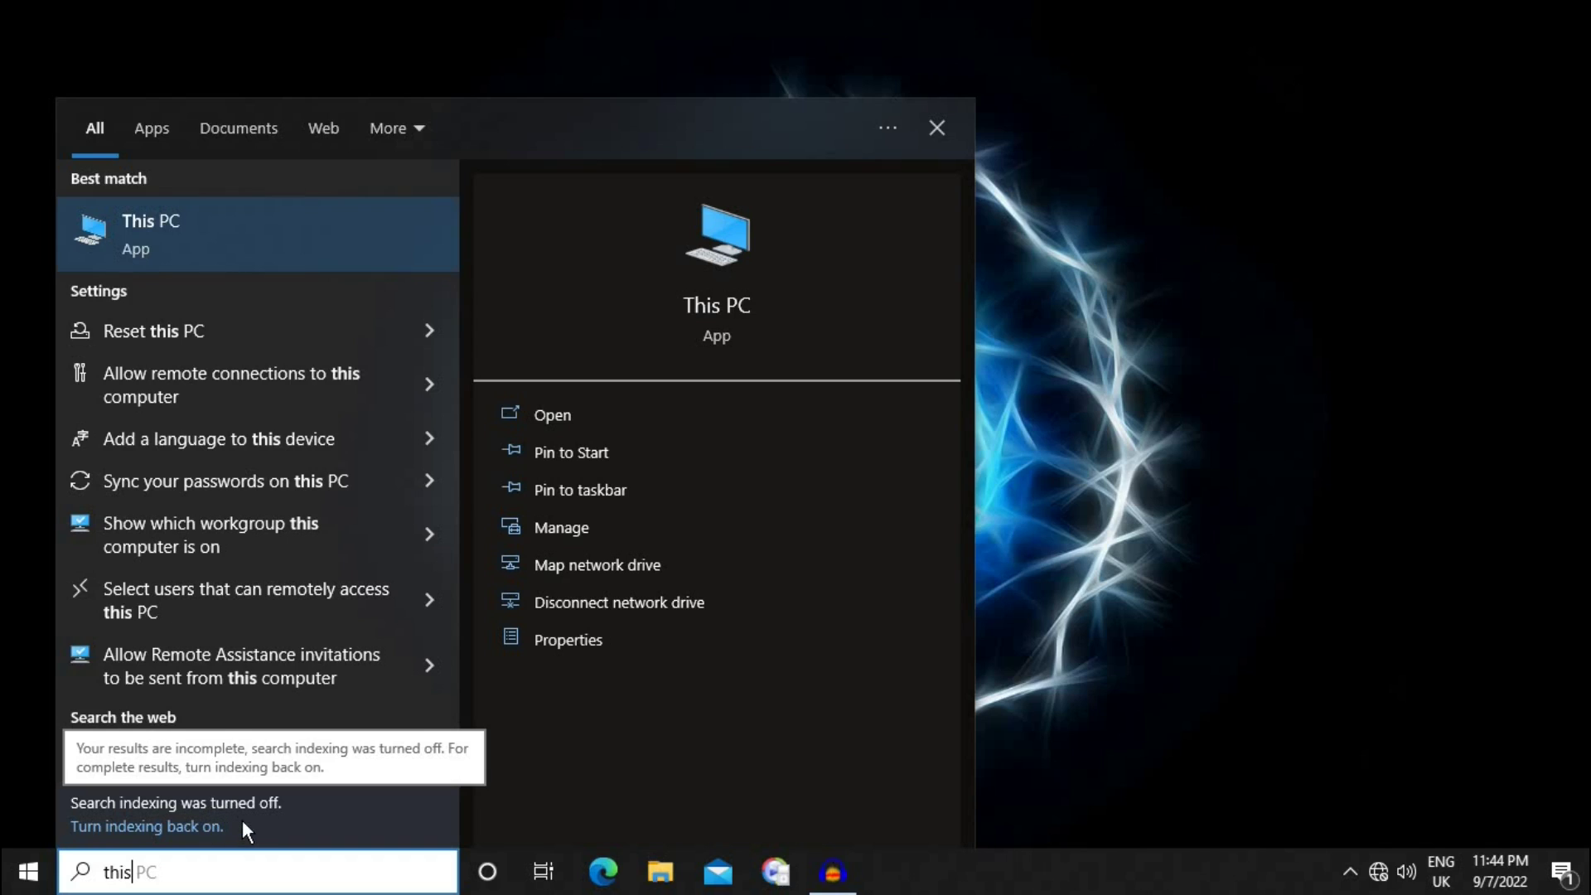
text( PC)
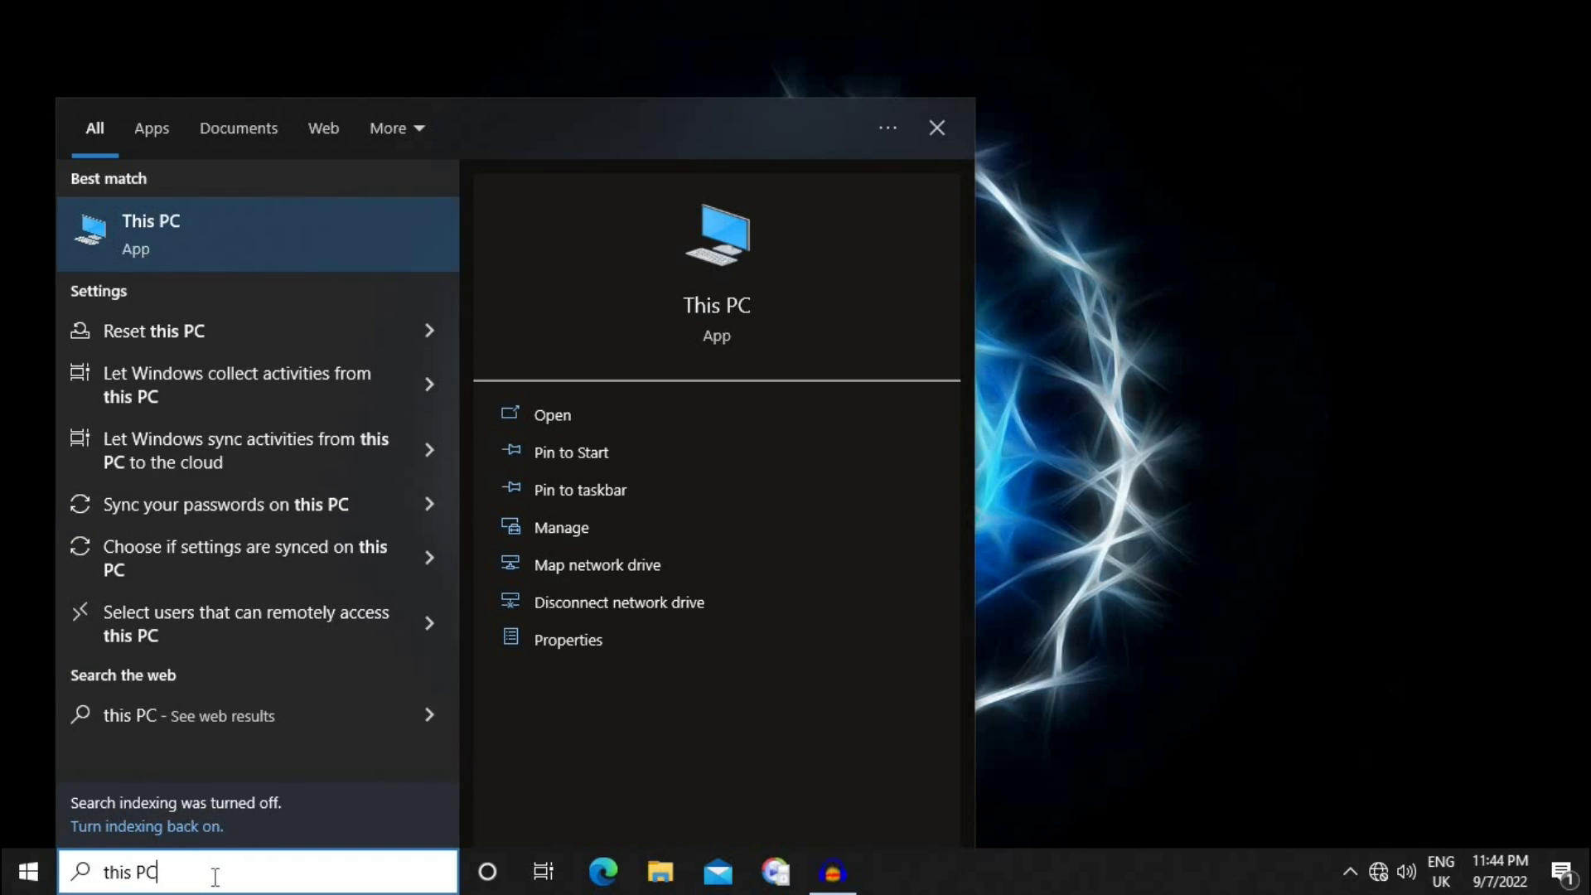
drag(195, 871, 75, 872)
key(BackSpace)
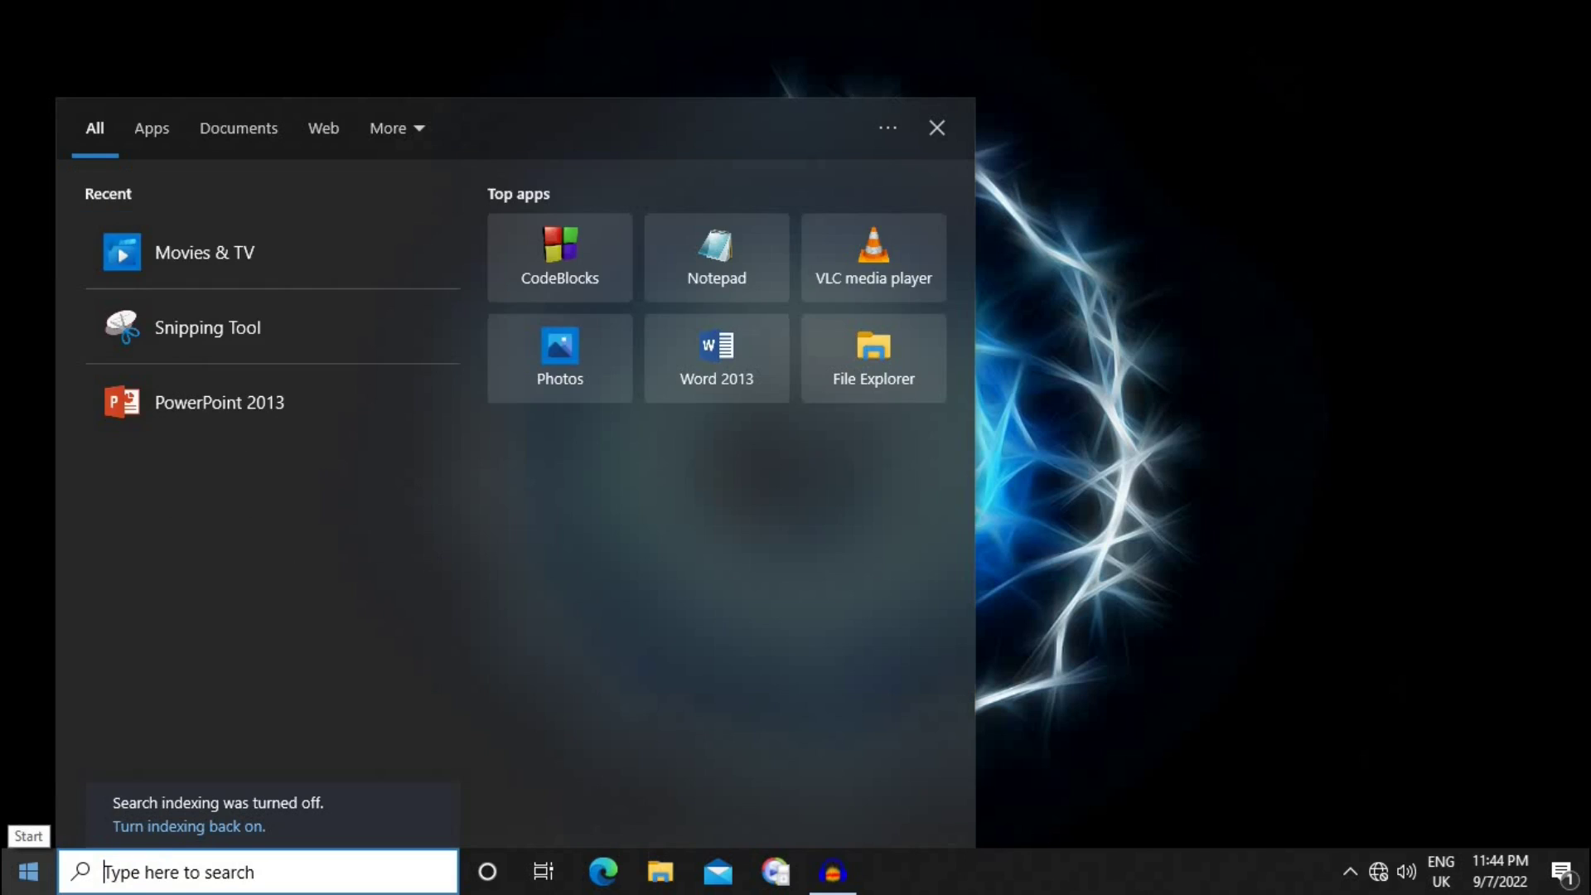
text(se)
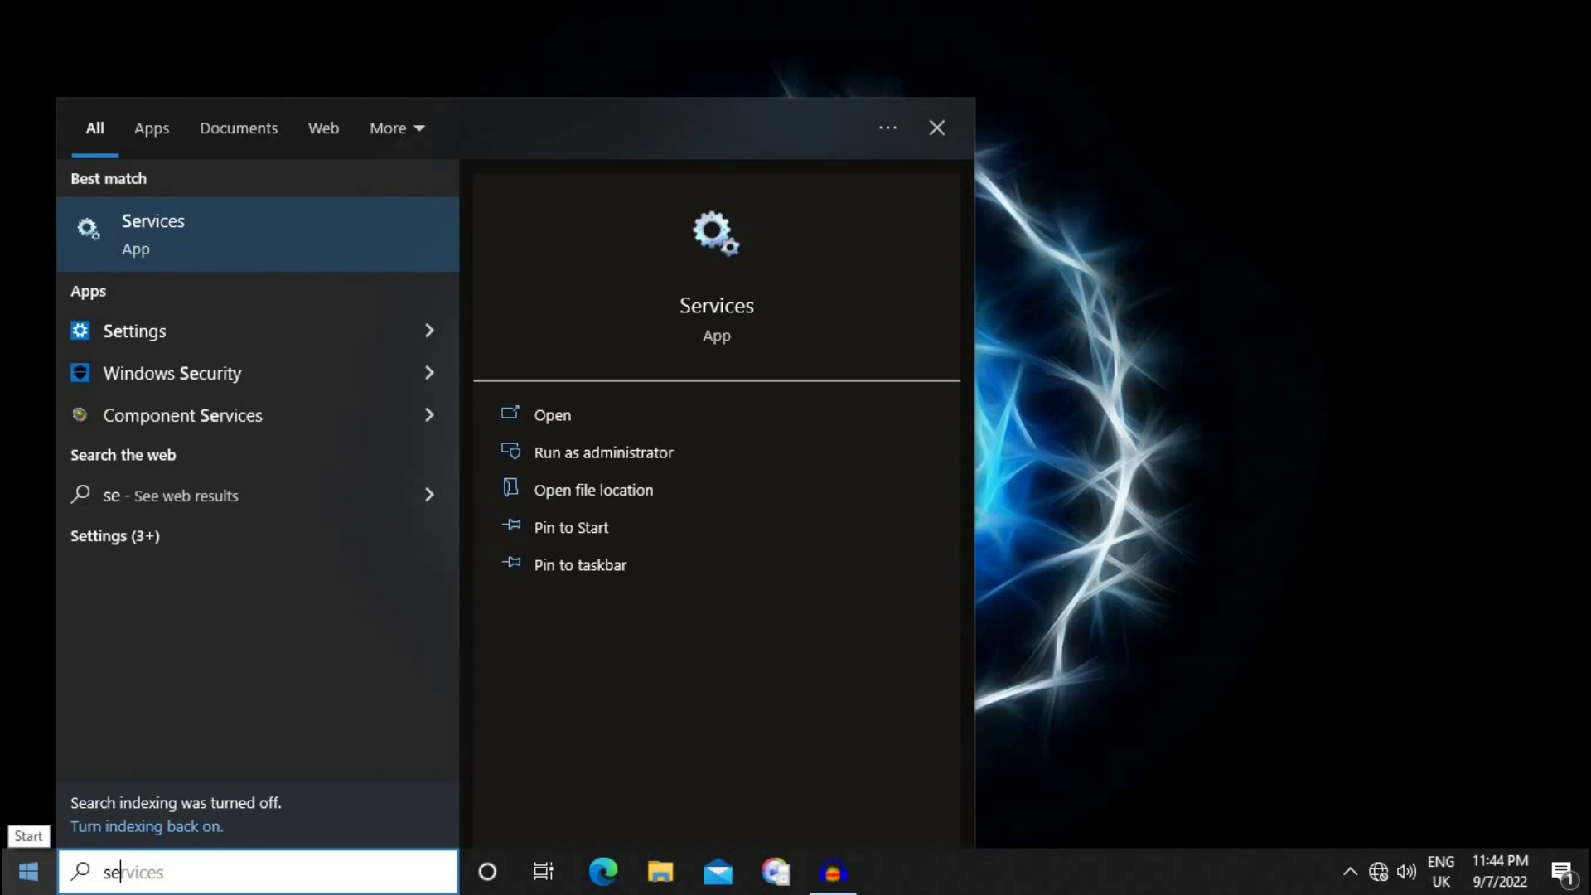
text(rvi)
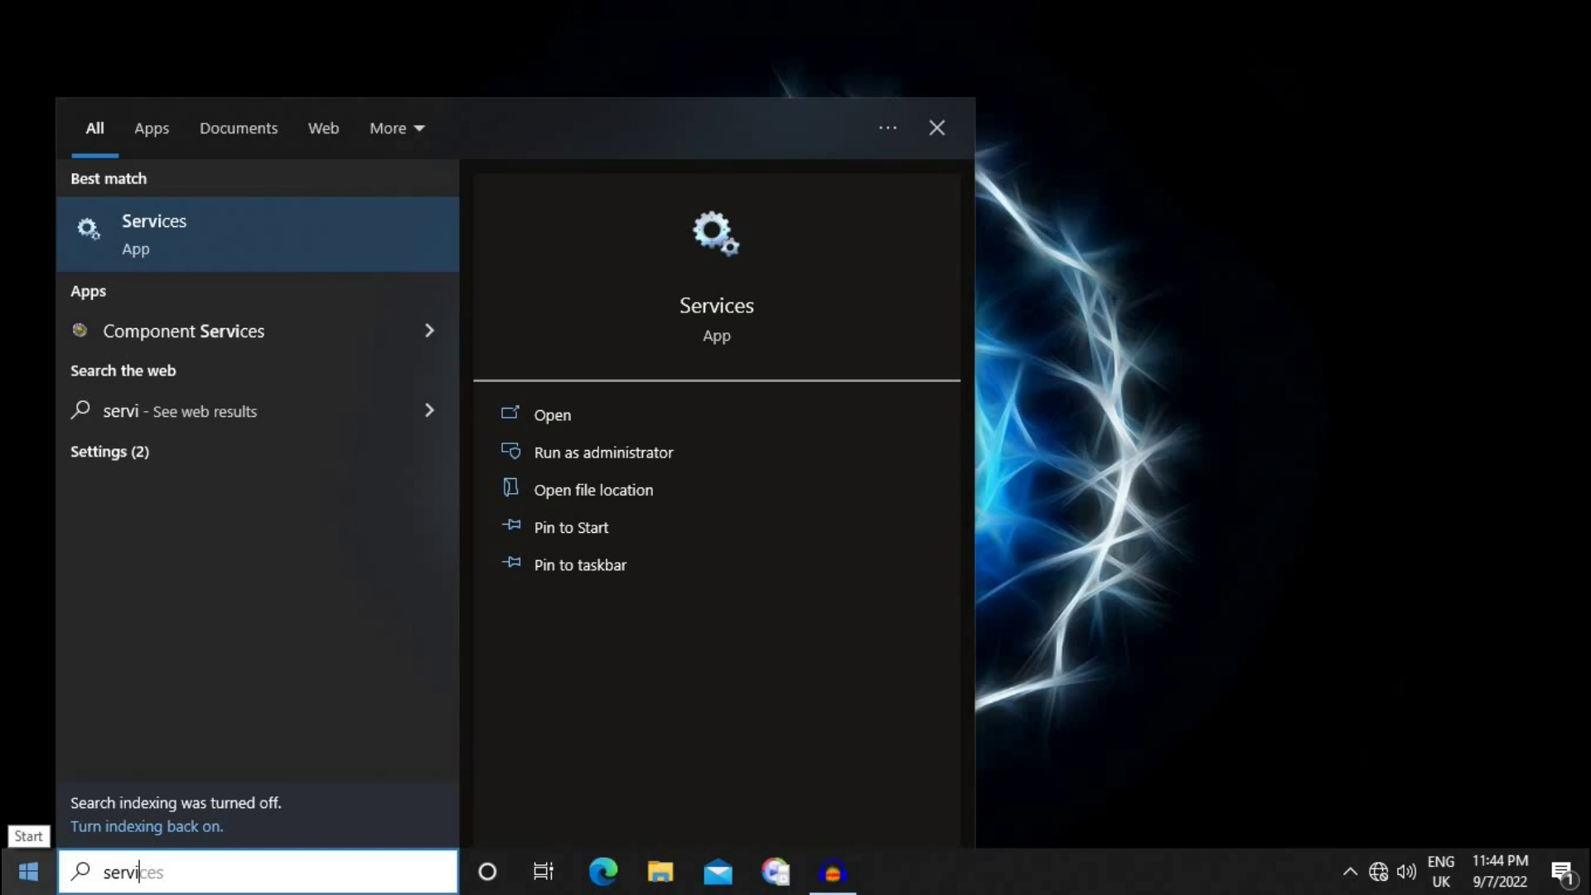
right_click(137, 229)
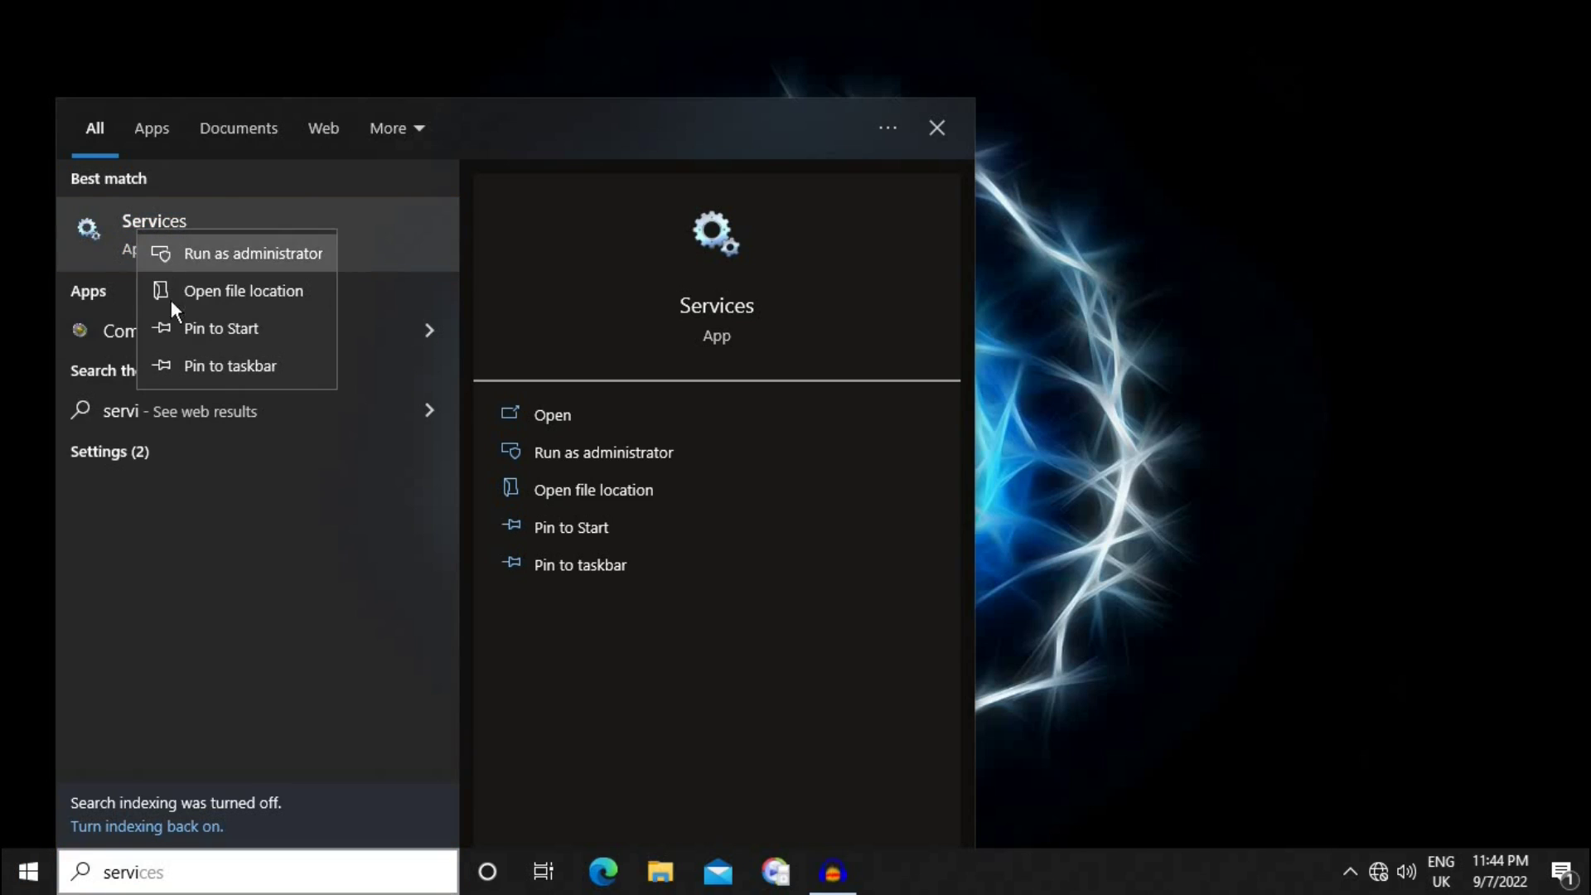
click(95, 229)
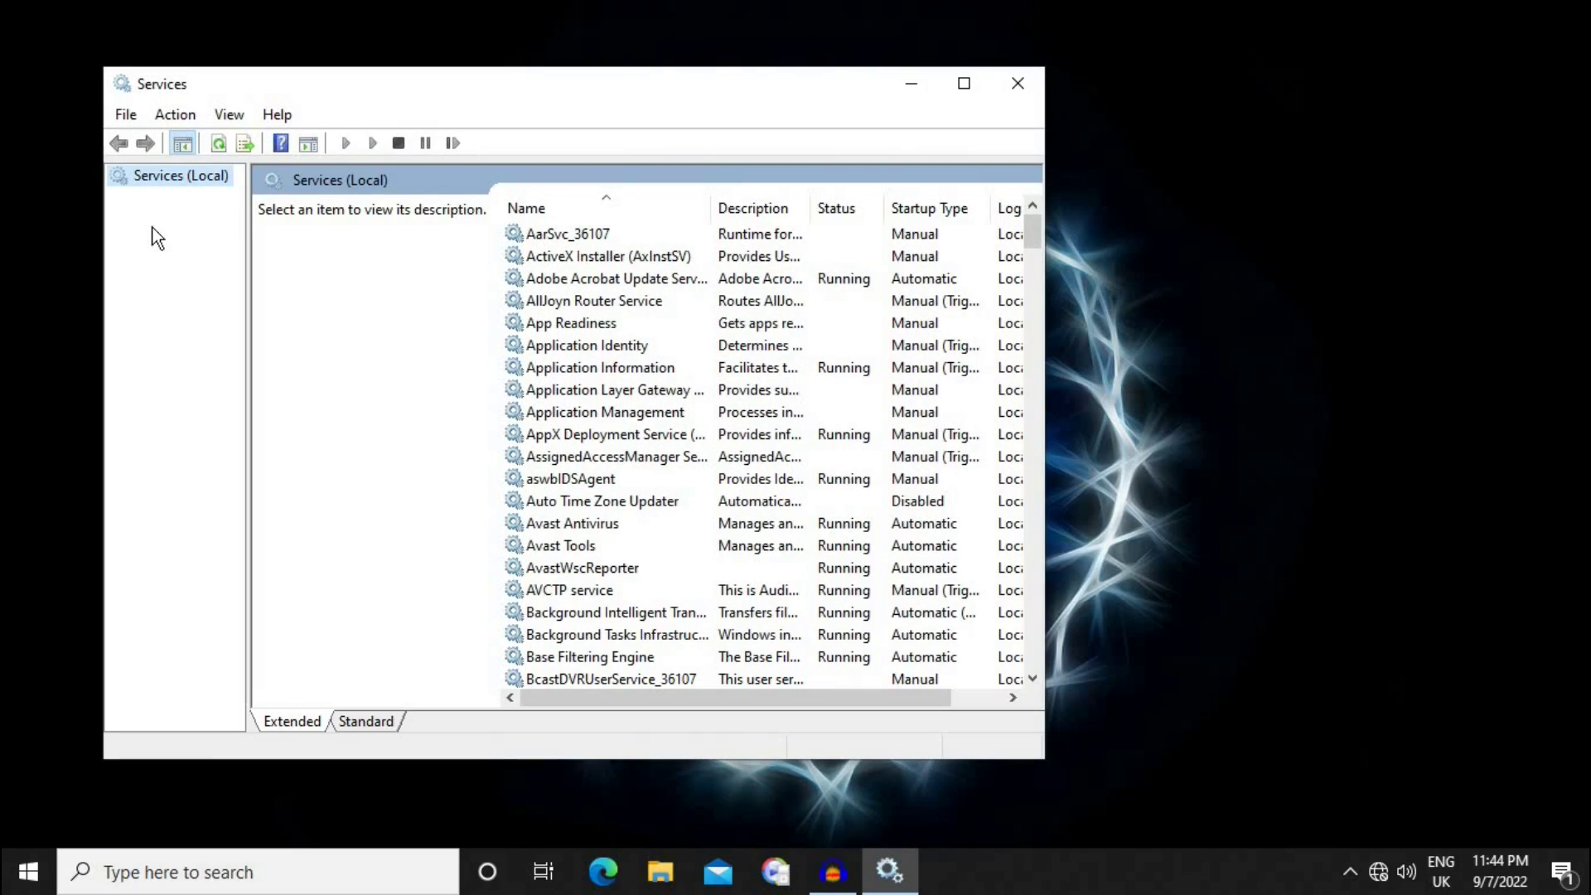
Step: Find the disabled Windows Search service in the Services list and open its context menu
click(553, 371)
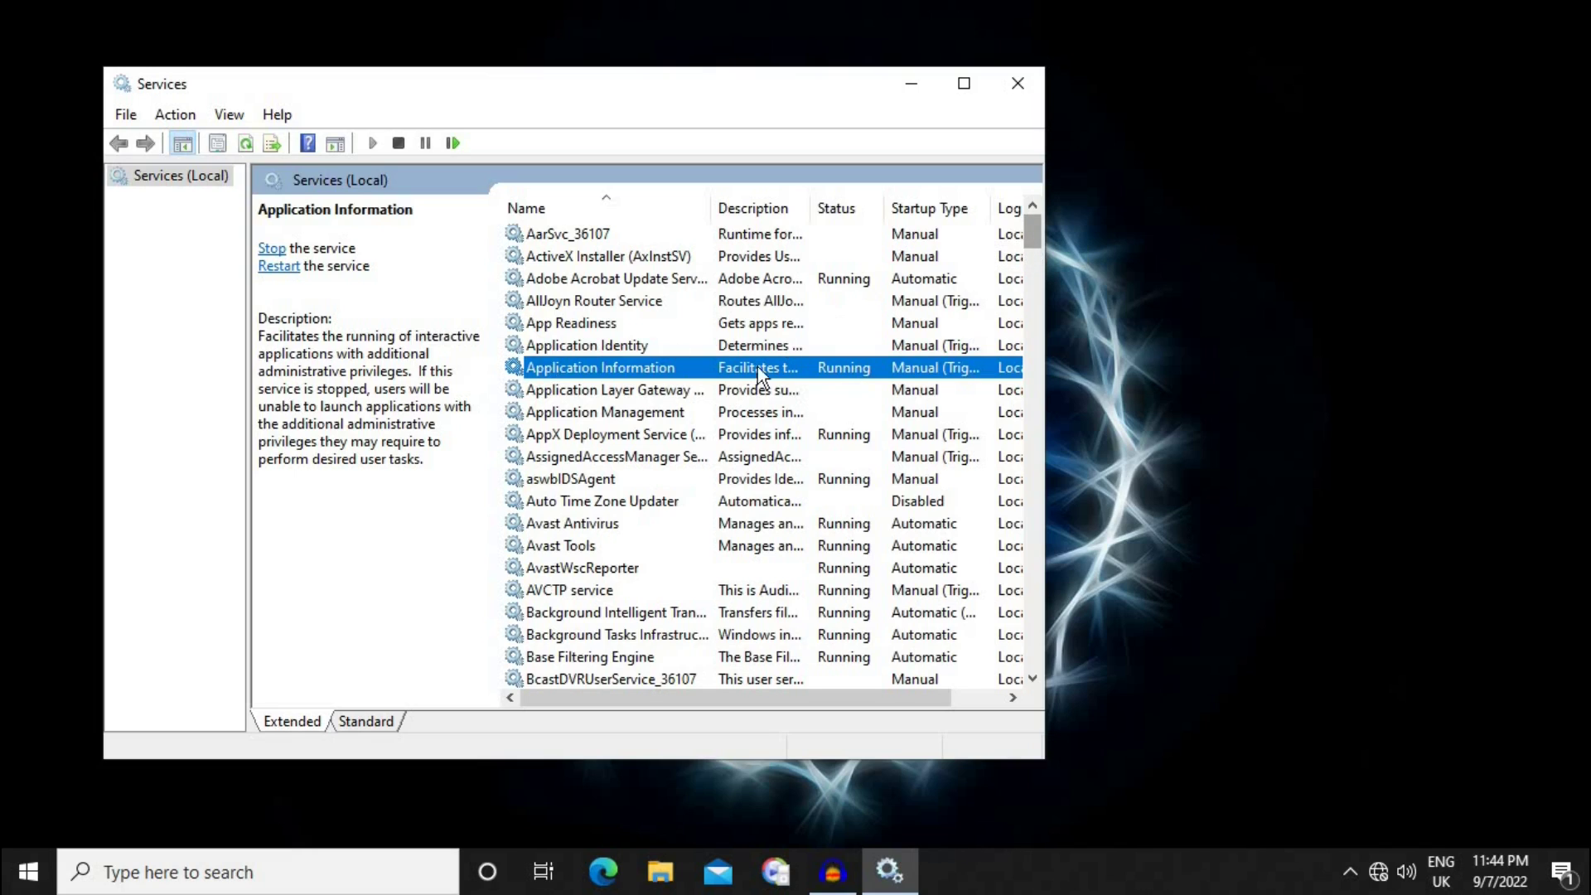
key(w)
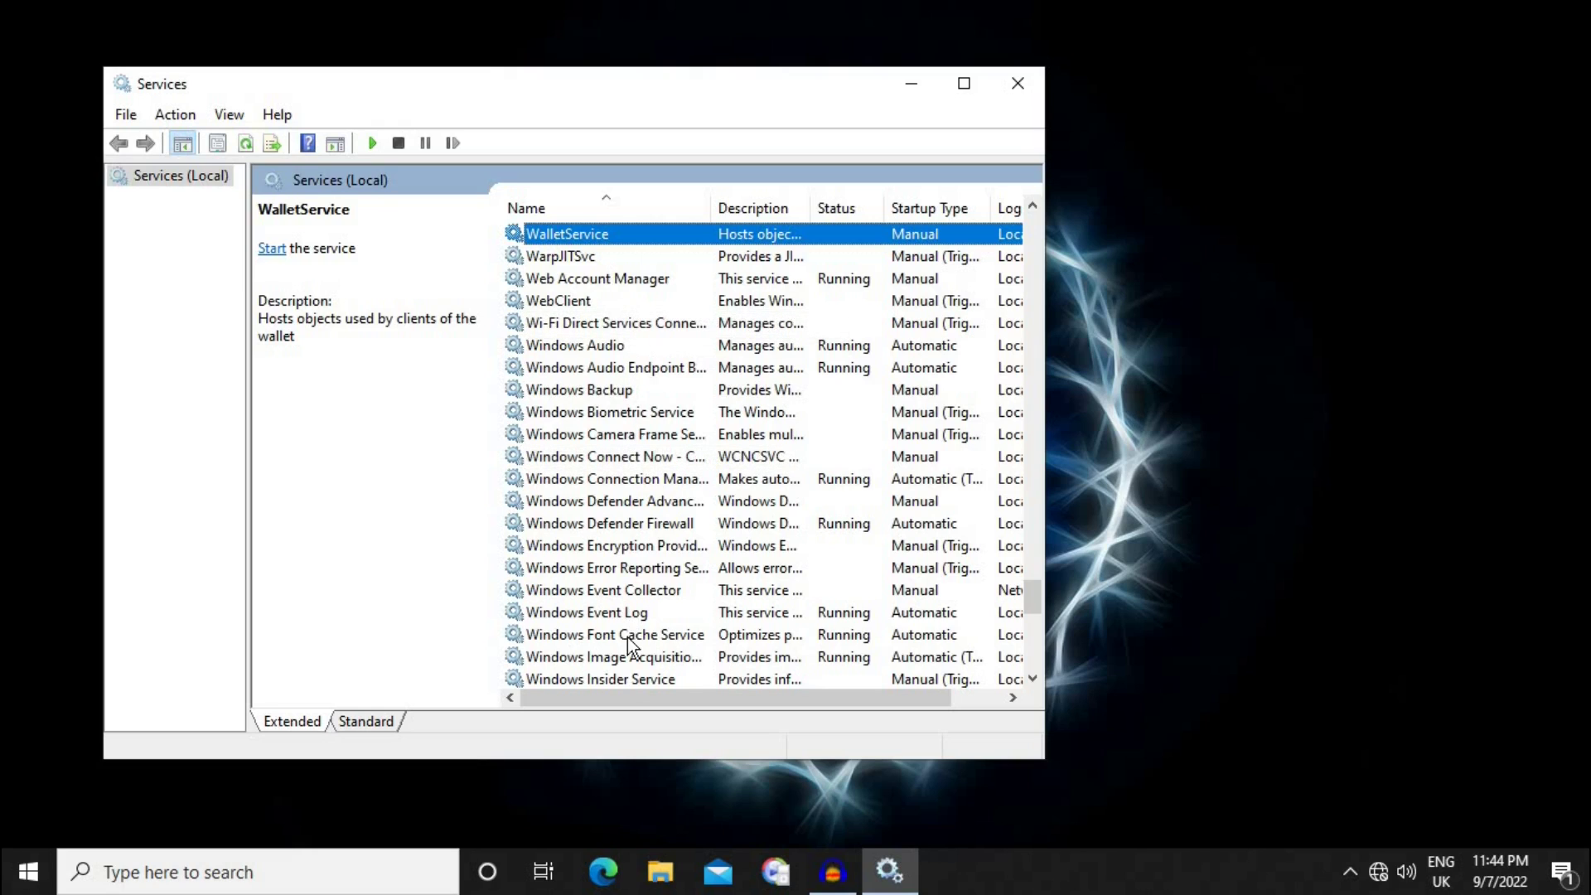
click(1037, 683)
click(1038, 683)
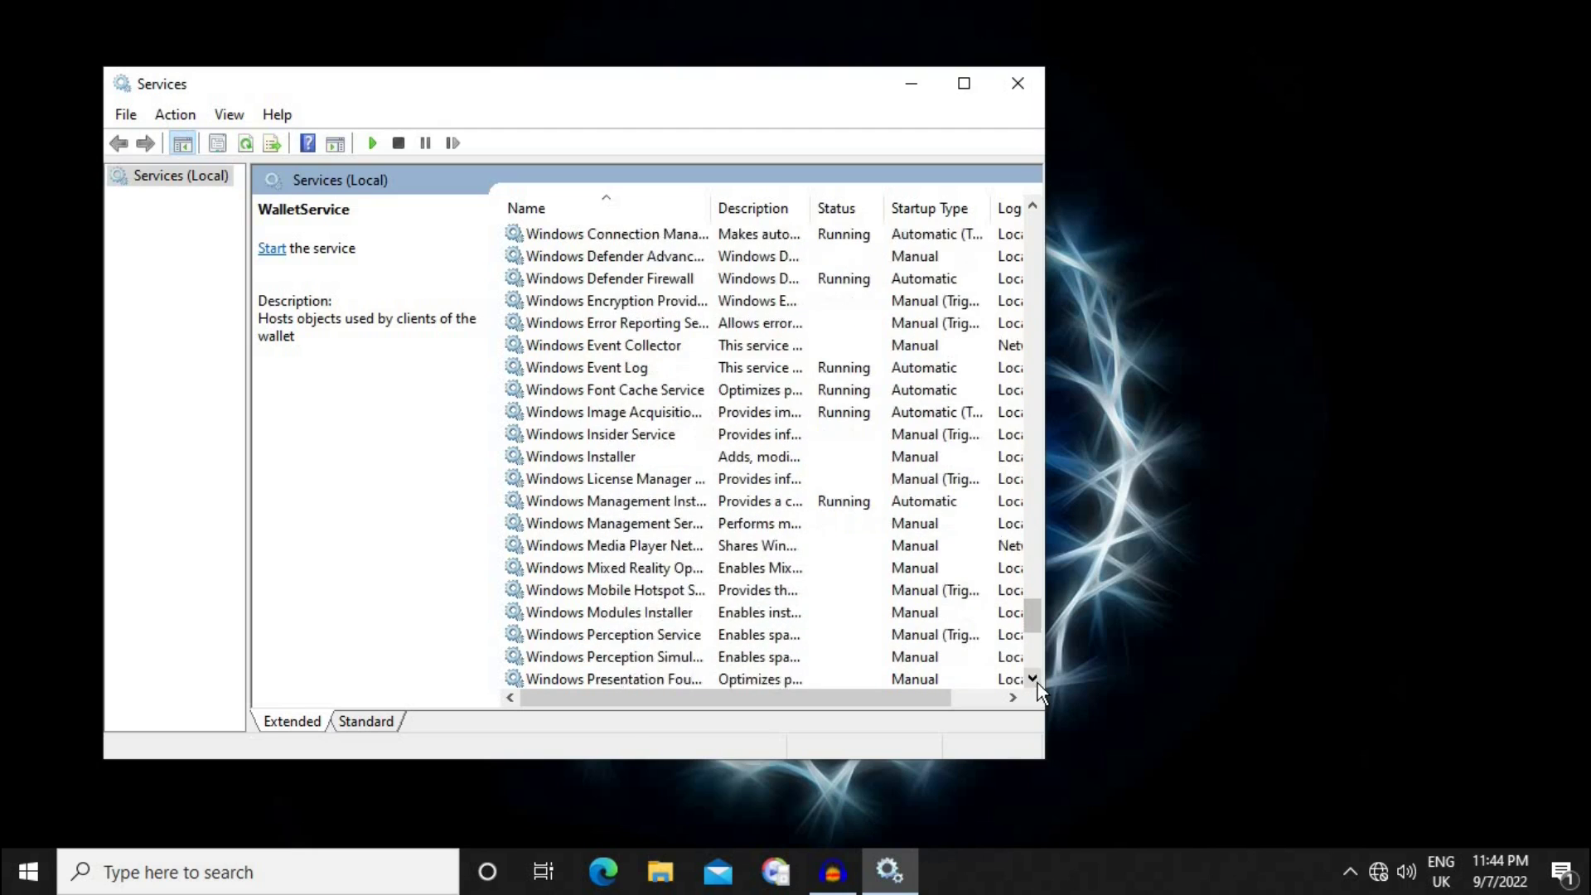
click(1038, 683)
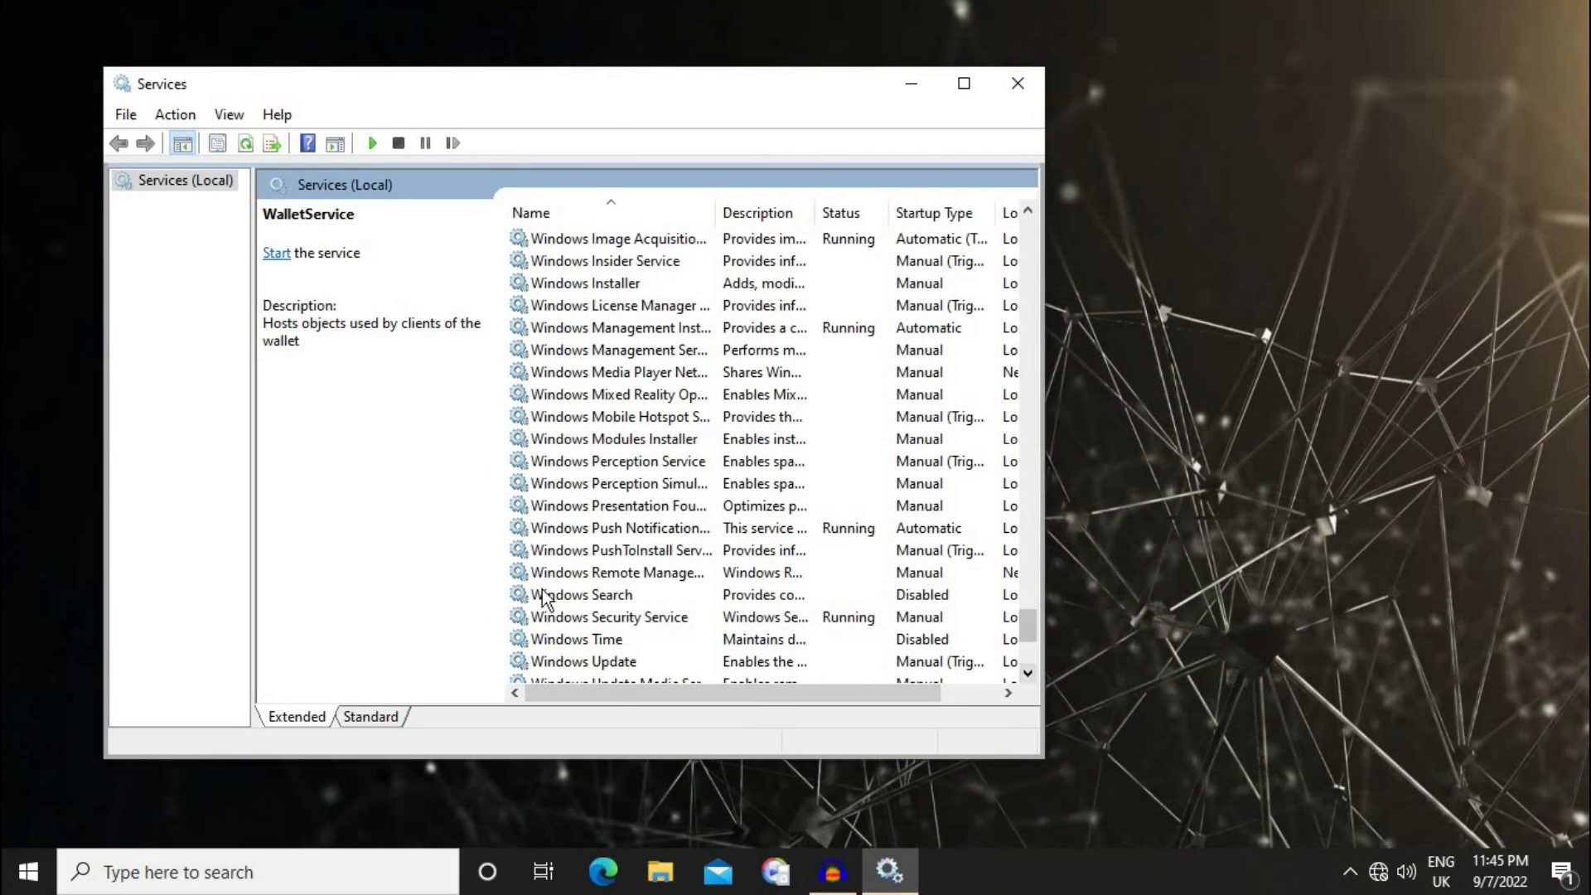
click(601, 593)
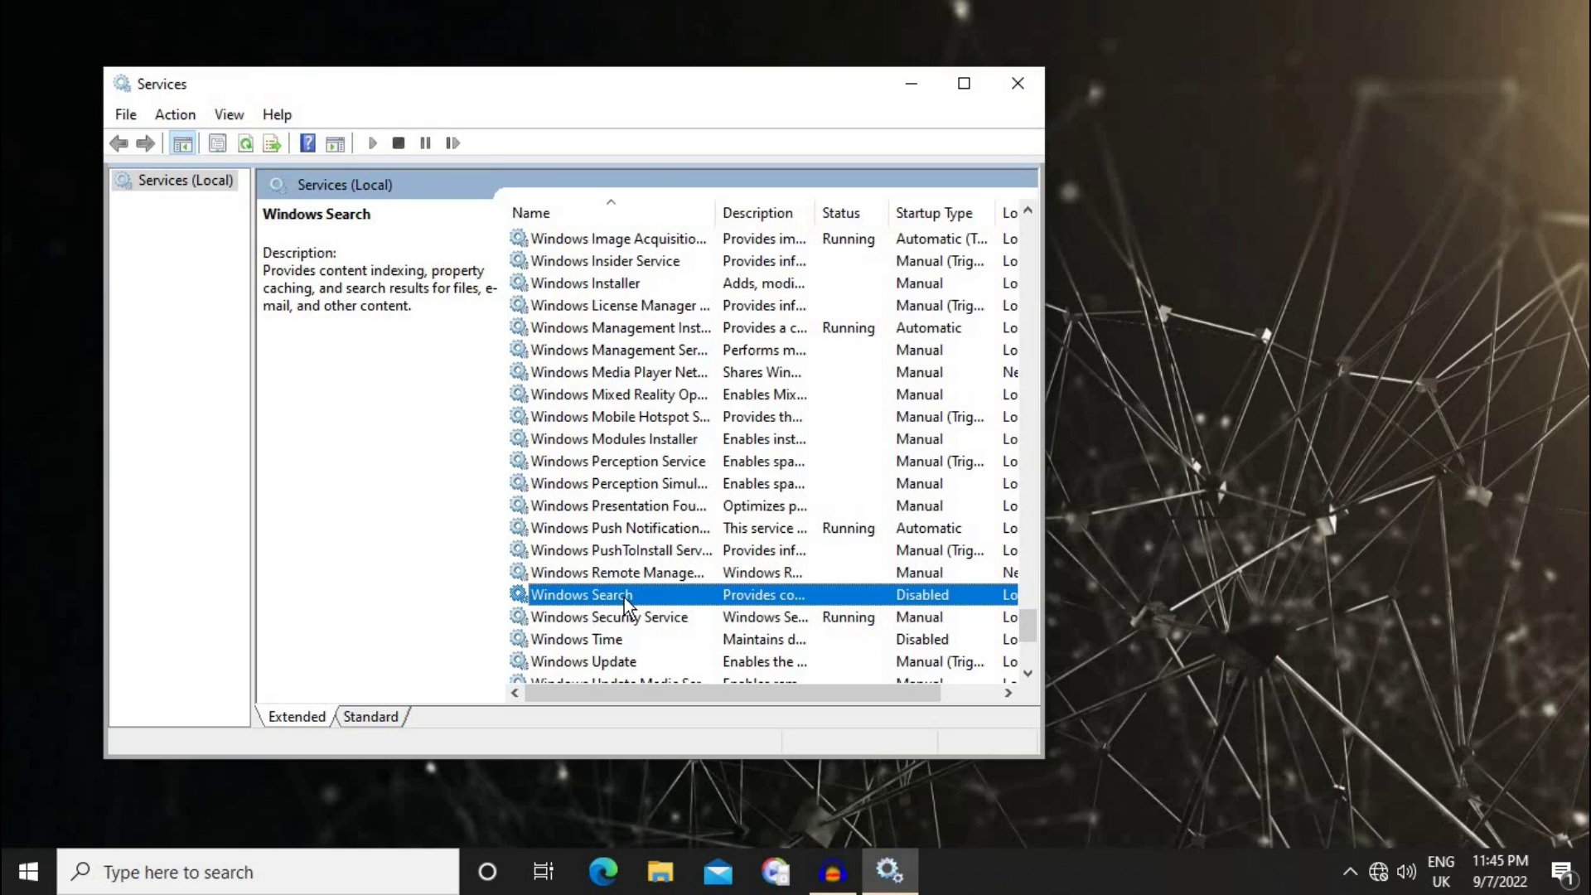
right_click(624, 599)
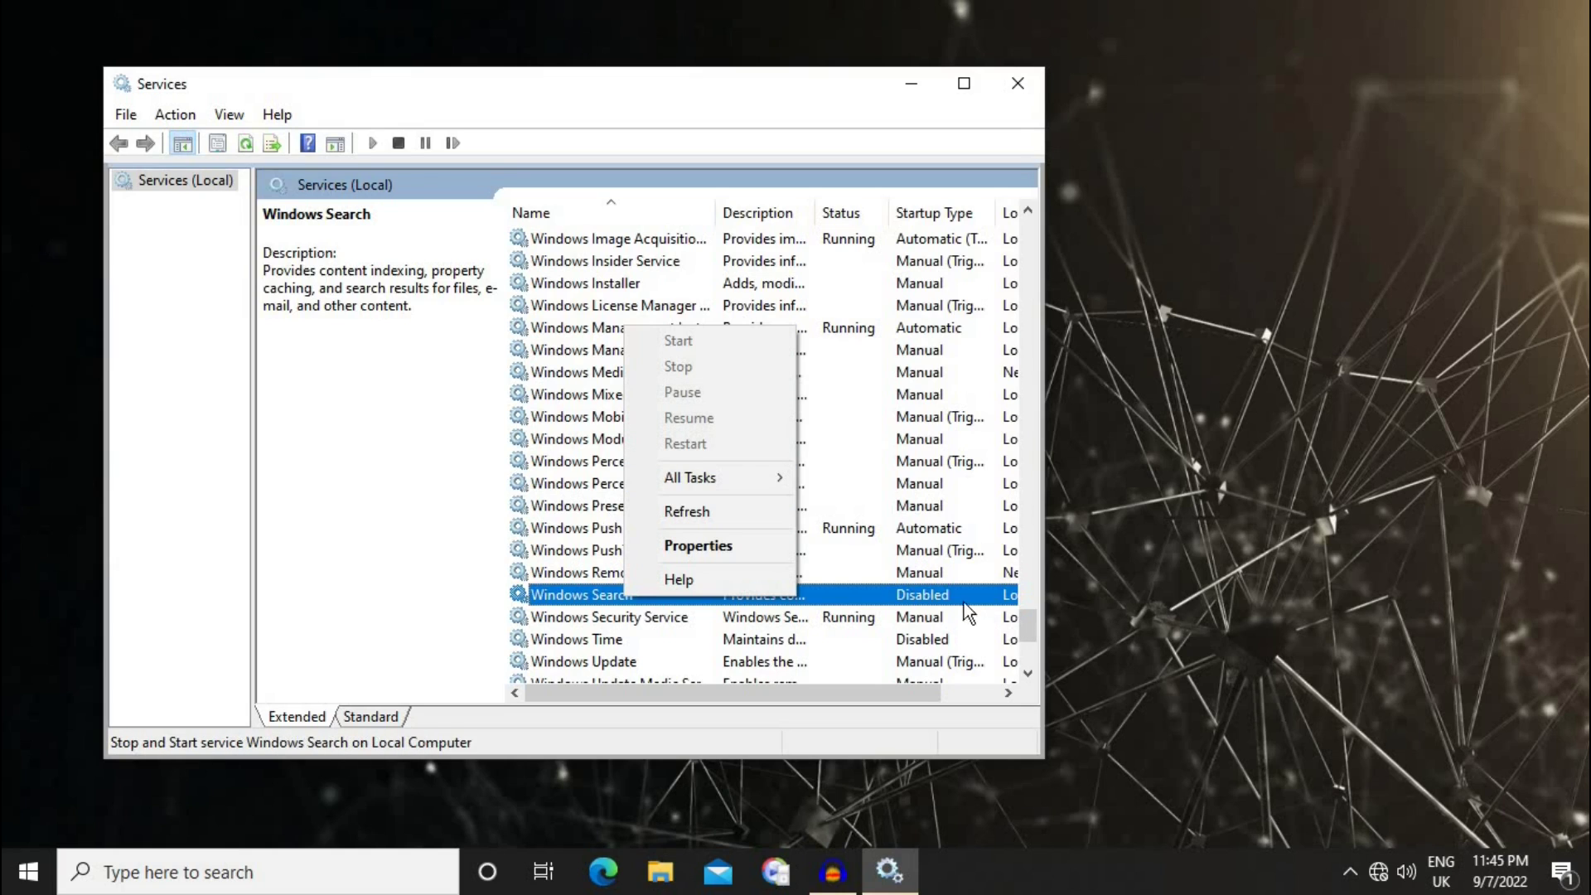
click(942, 595)
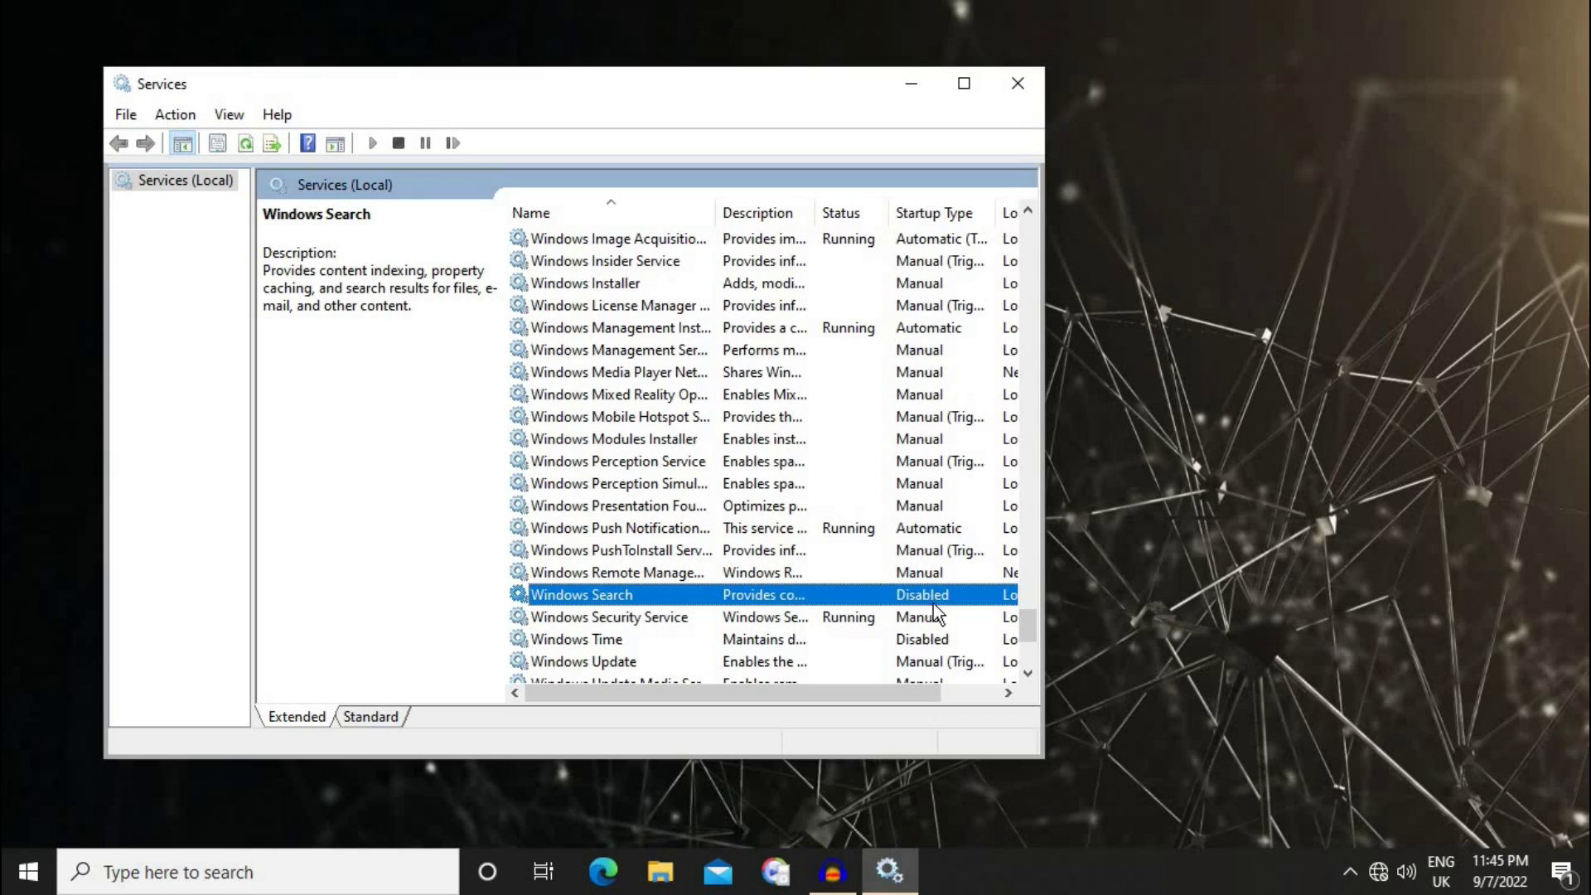
right_click(707, 595)
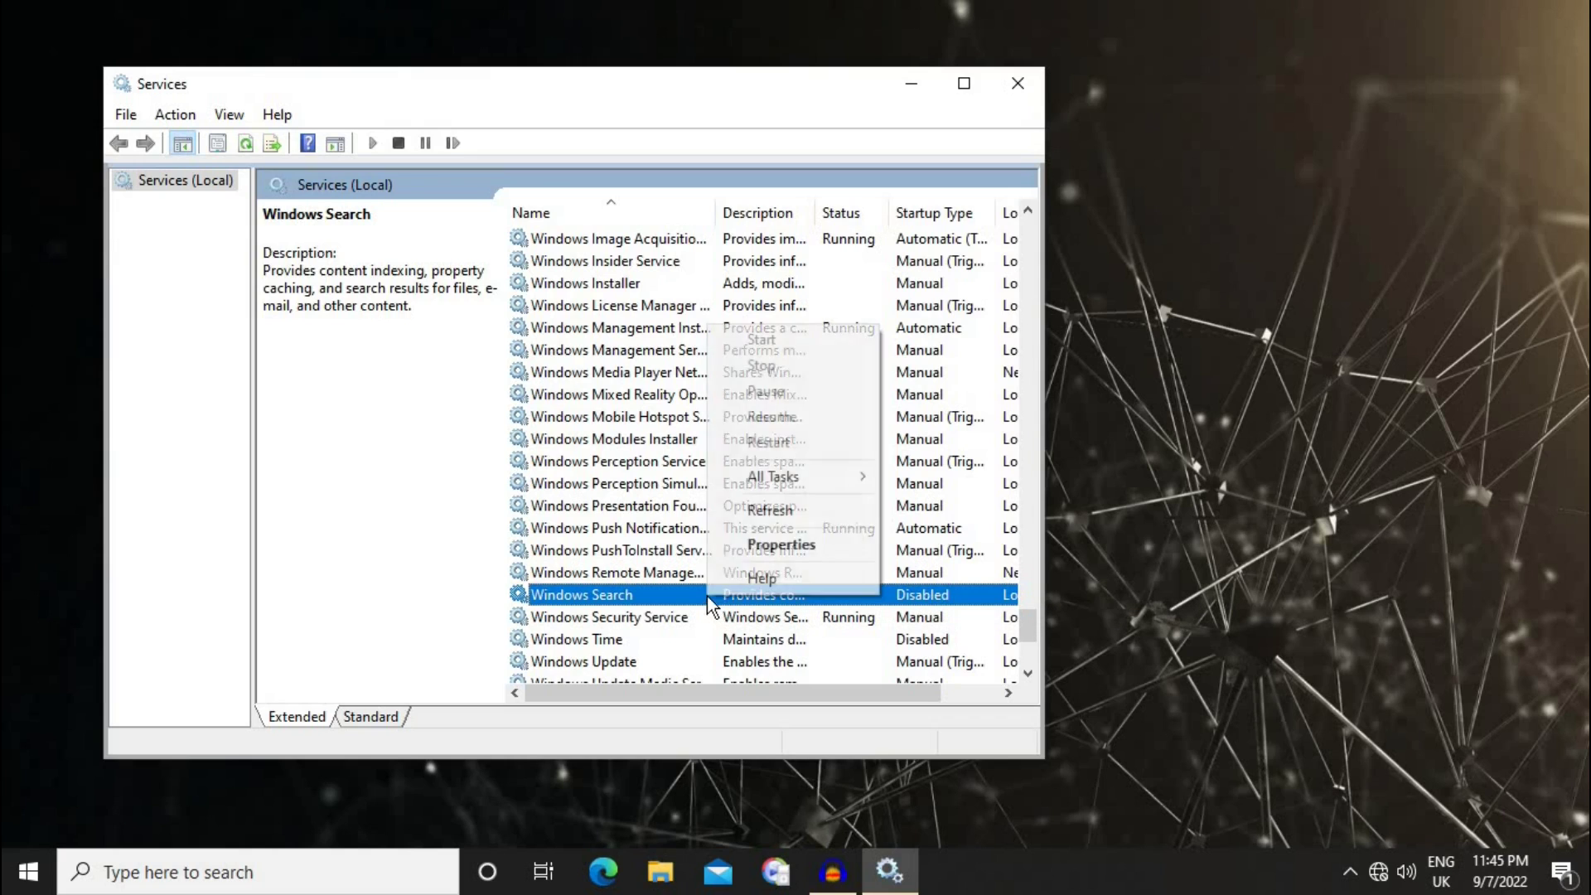
Step: Change Windows Search's startup type from Disabled to Automatic, apply it, and close Properties
click(777, 544)
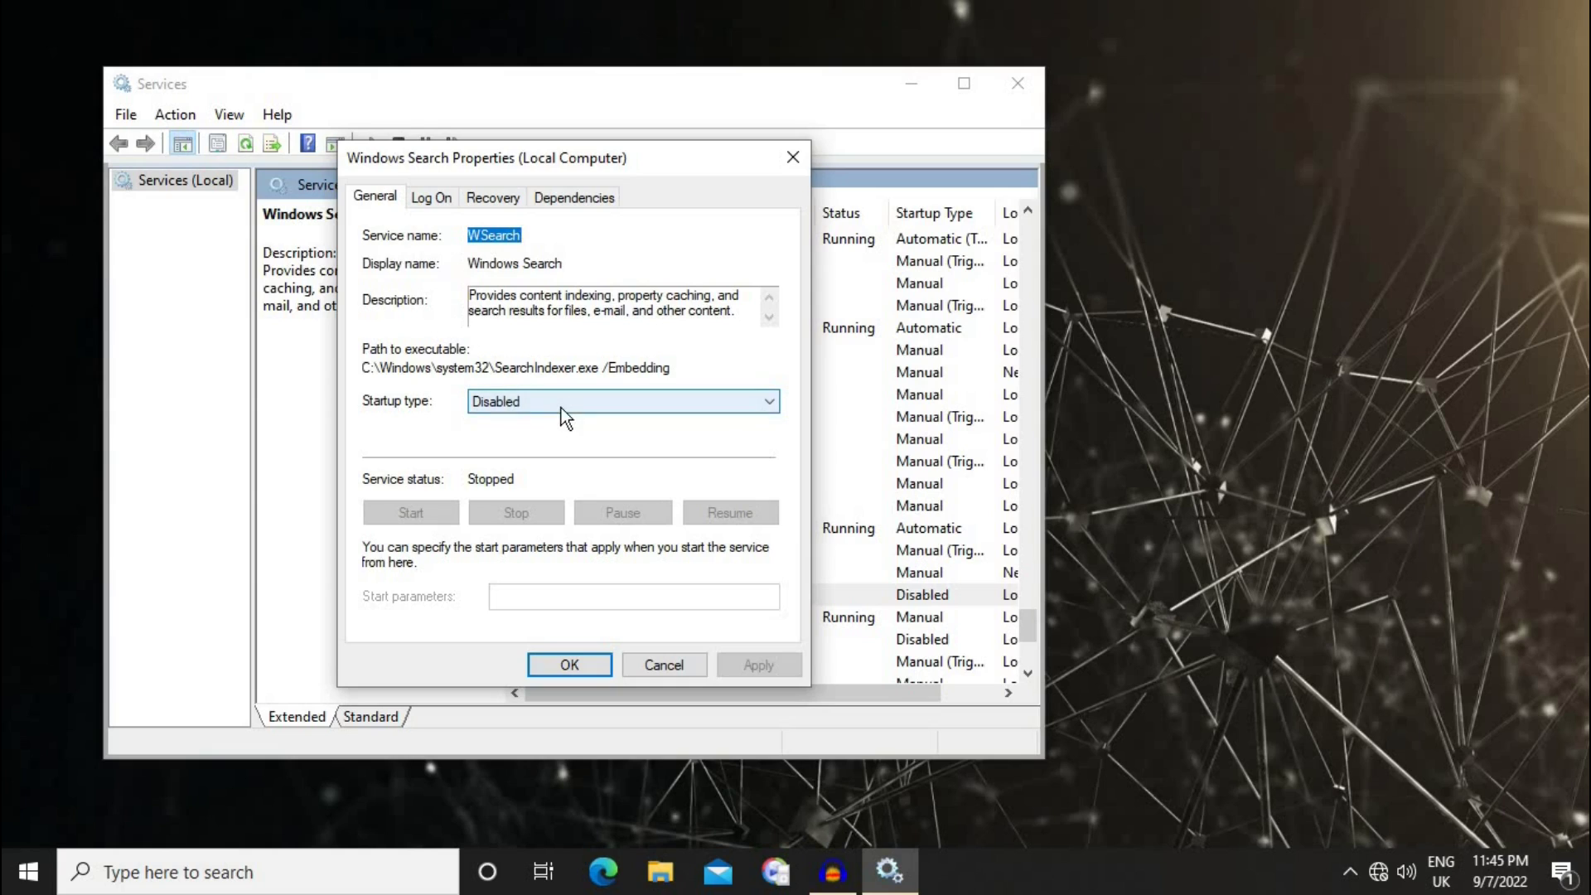
click(560, 402)
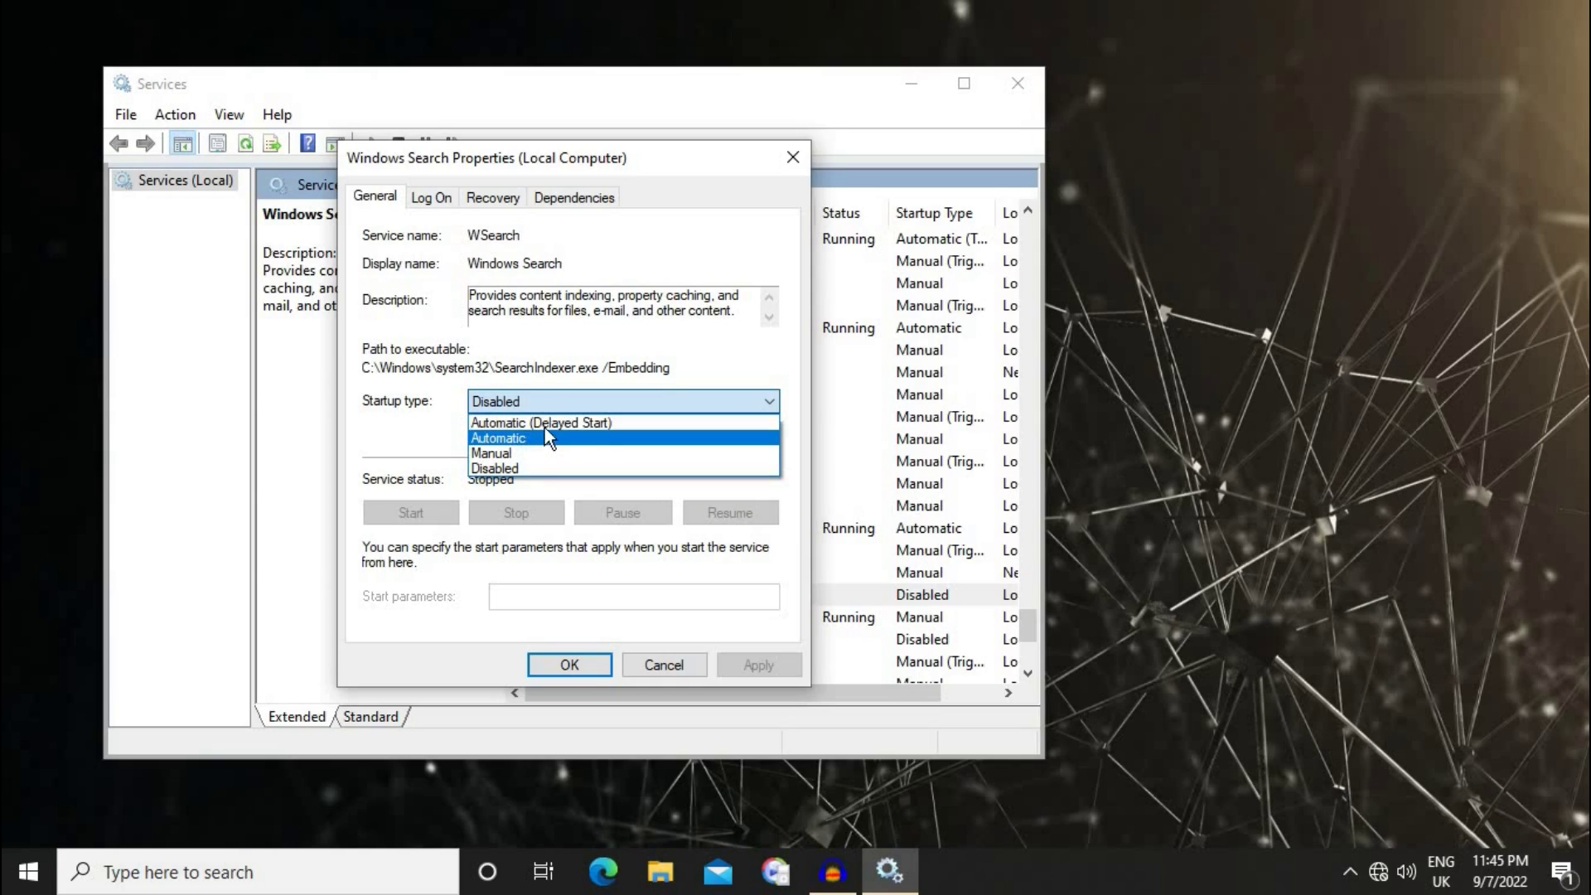
click(533, 436)
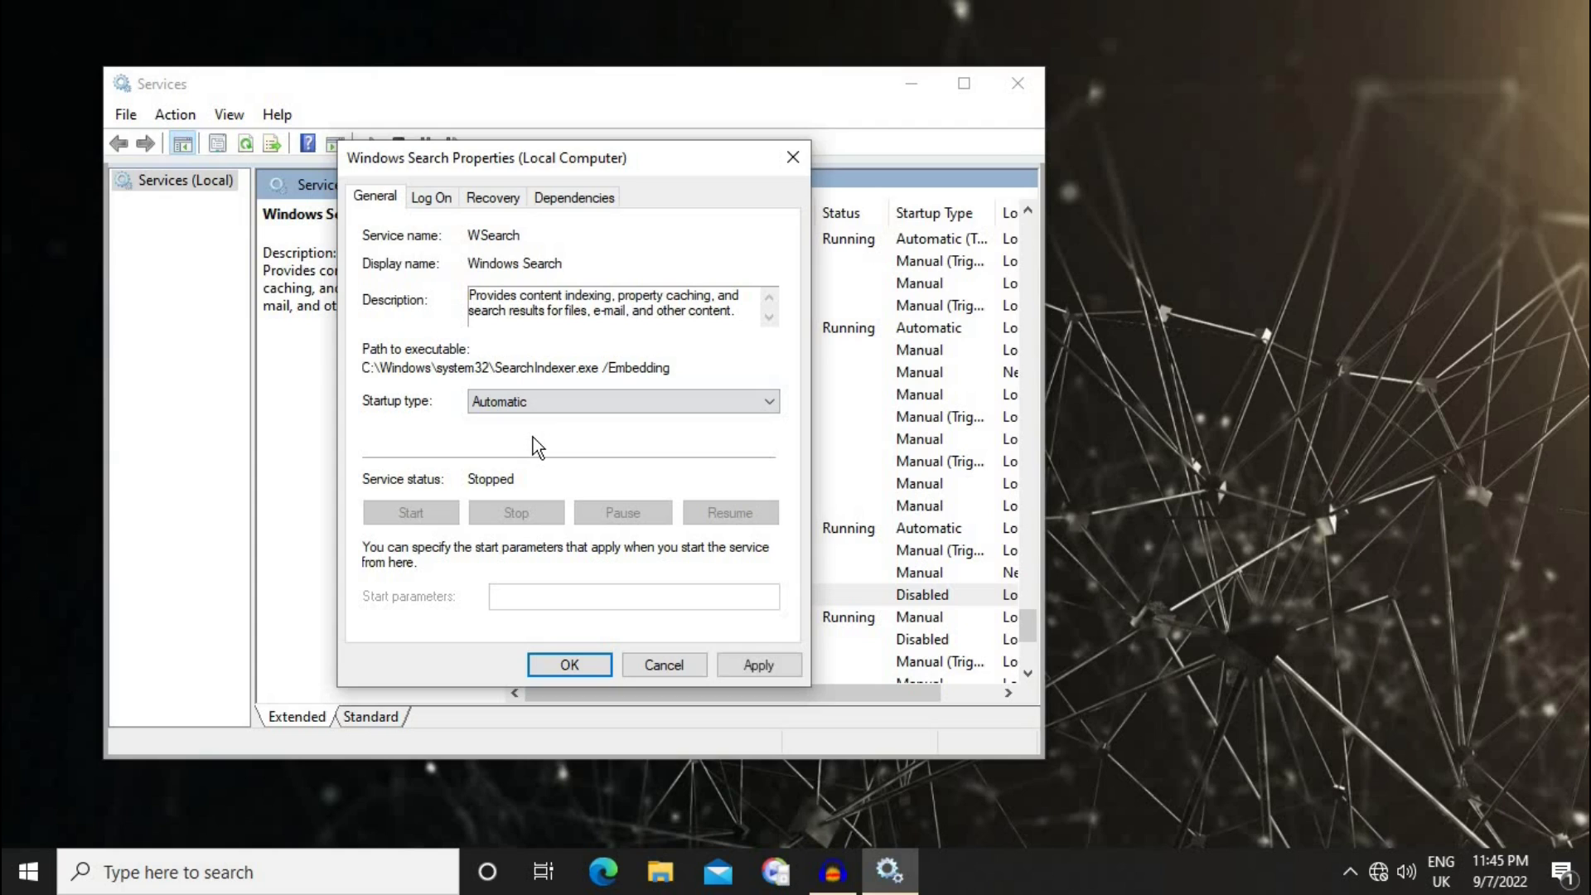
click(760, 664)
click(760, 665)
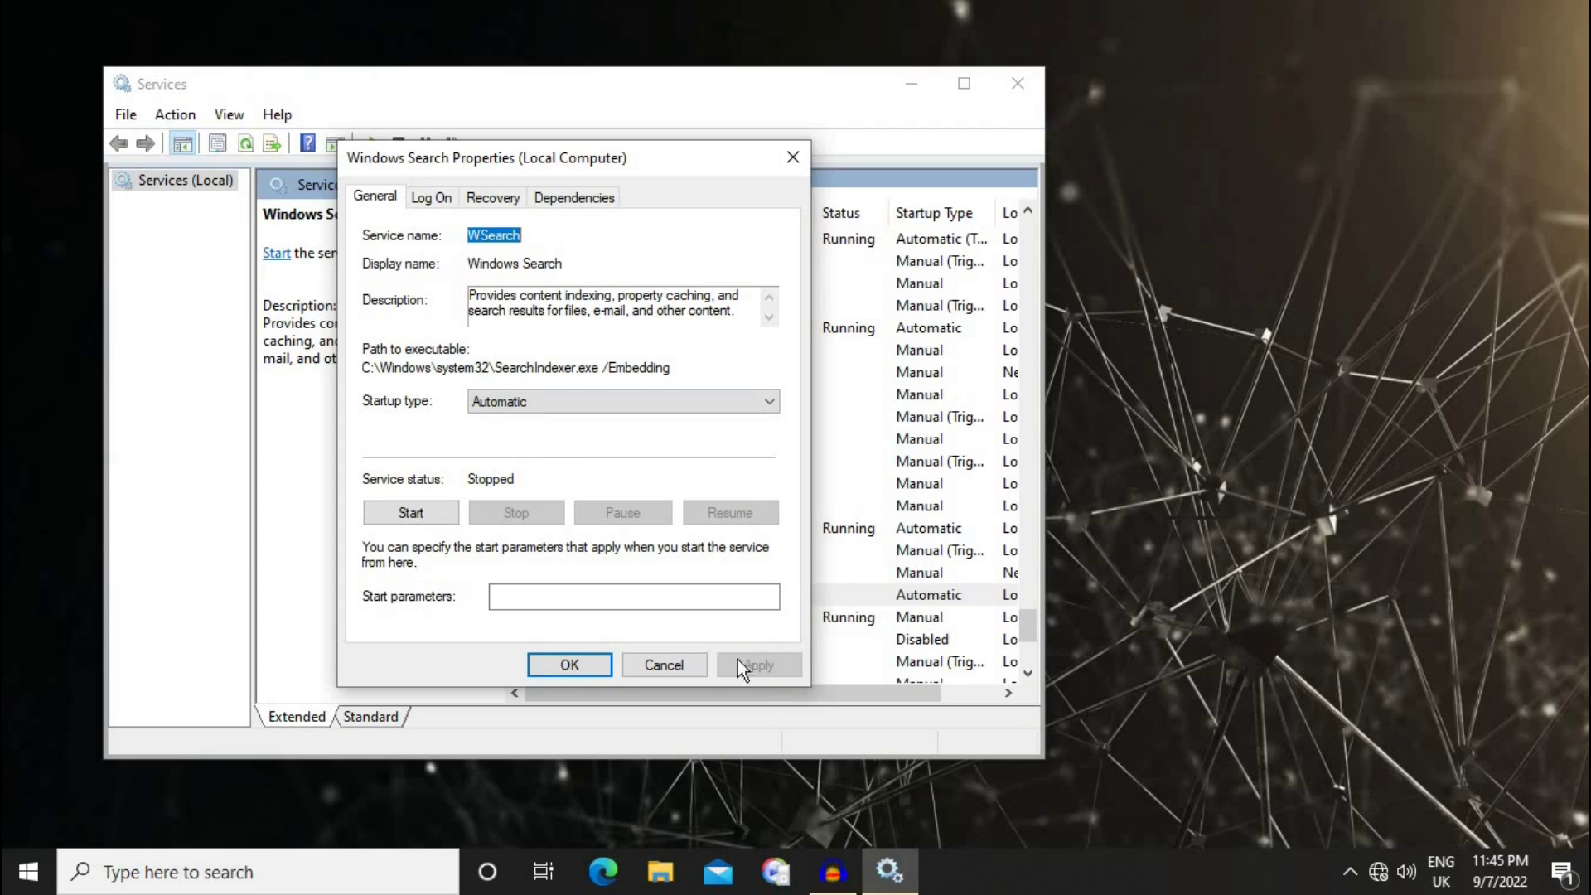
click(571, 668)
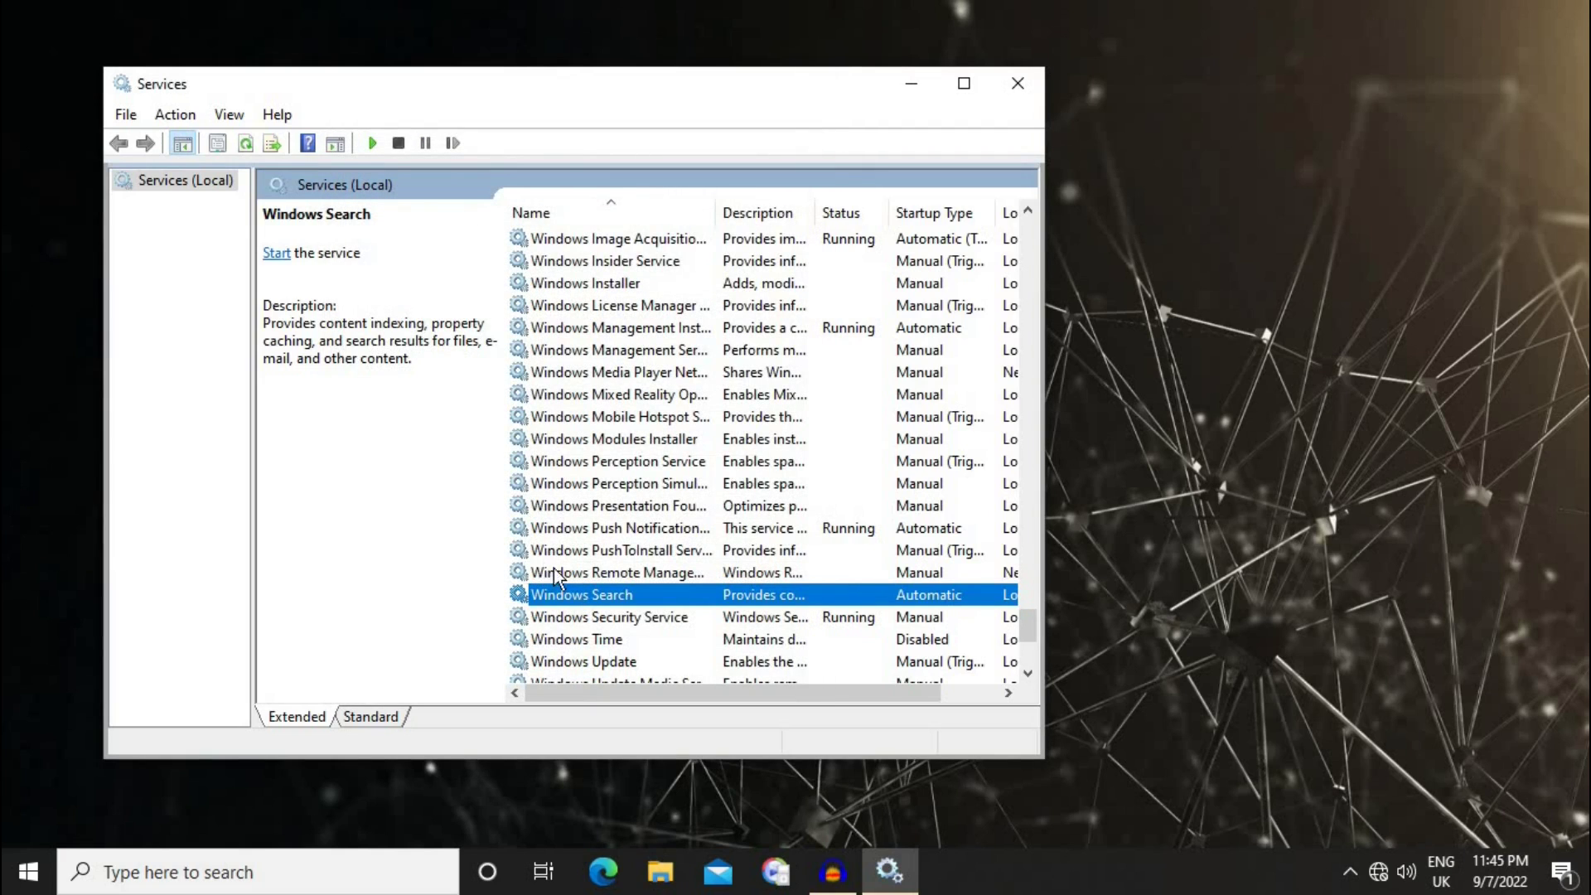
Step: Restart the Windows Search service from its context menu so it is running
right_click(589, 598)
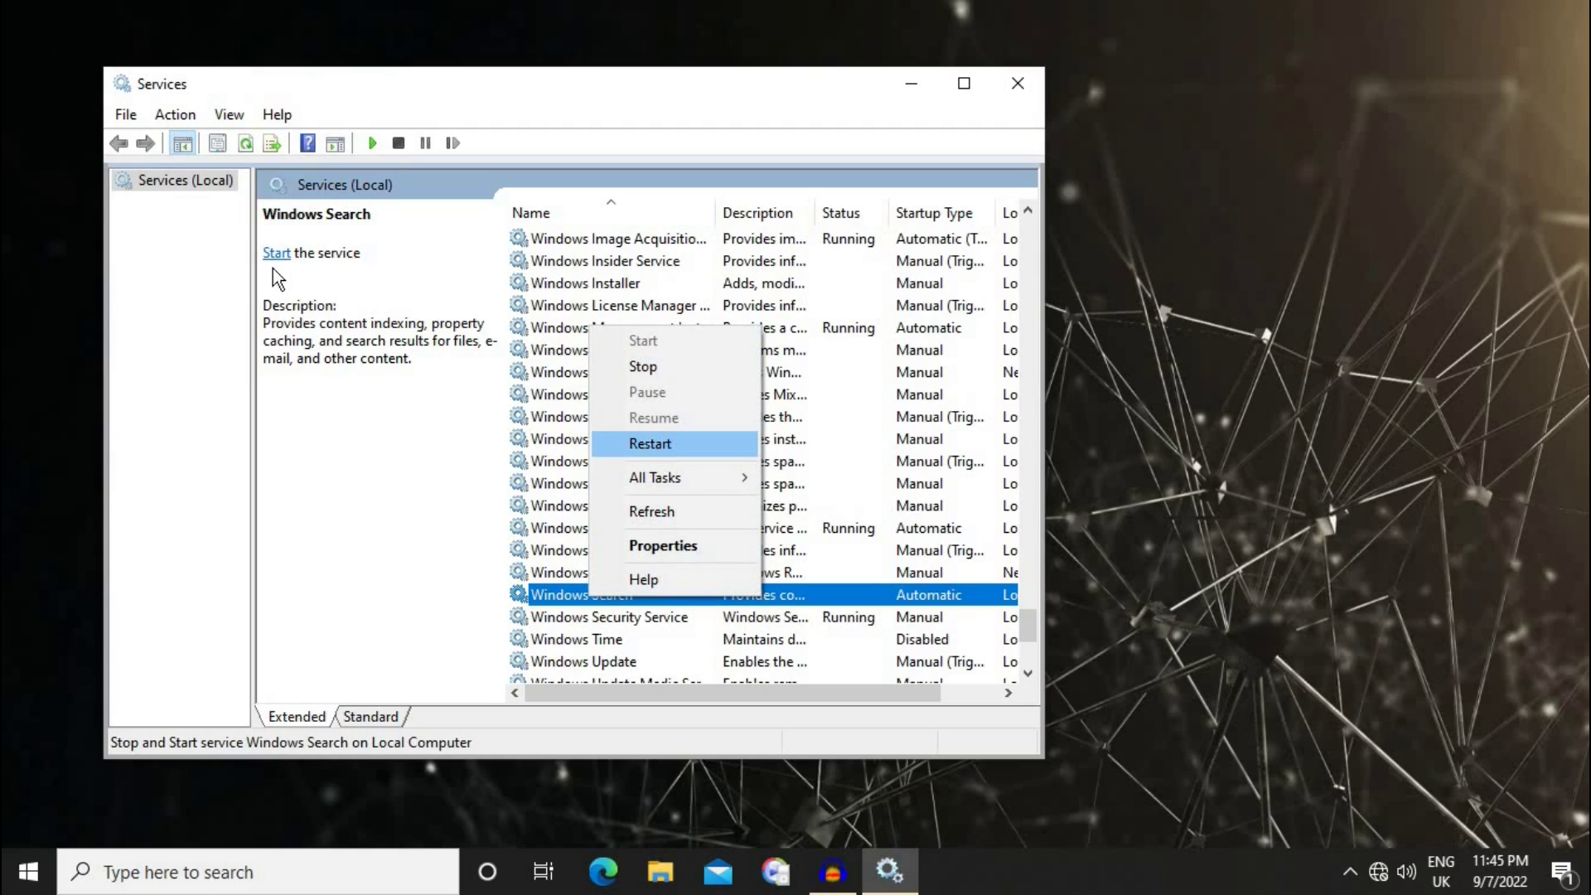
click(677, 661)
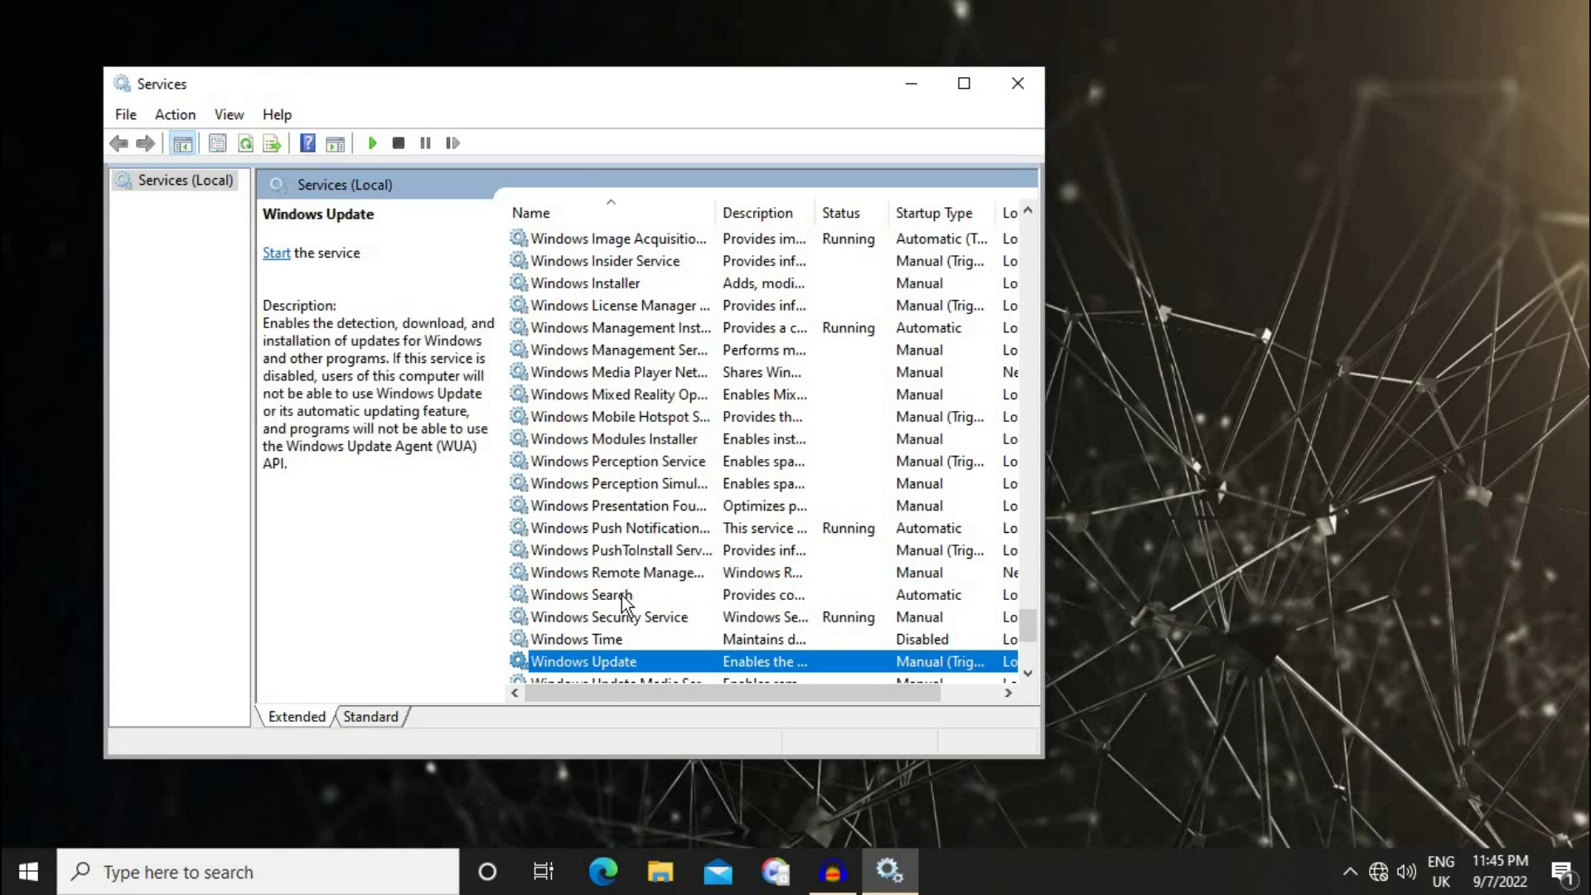
click(622, 596)
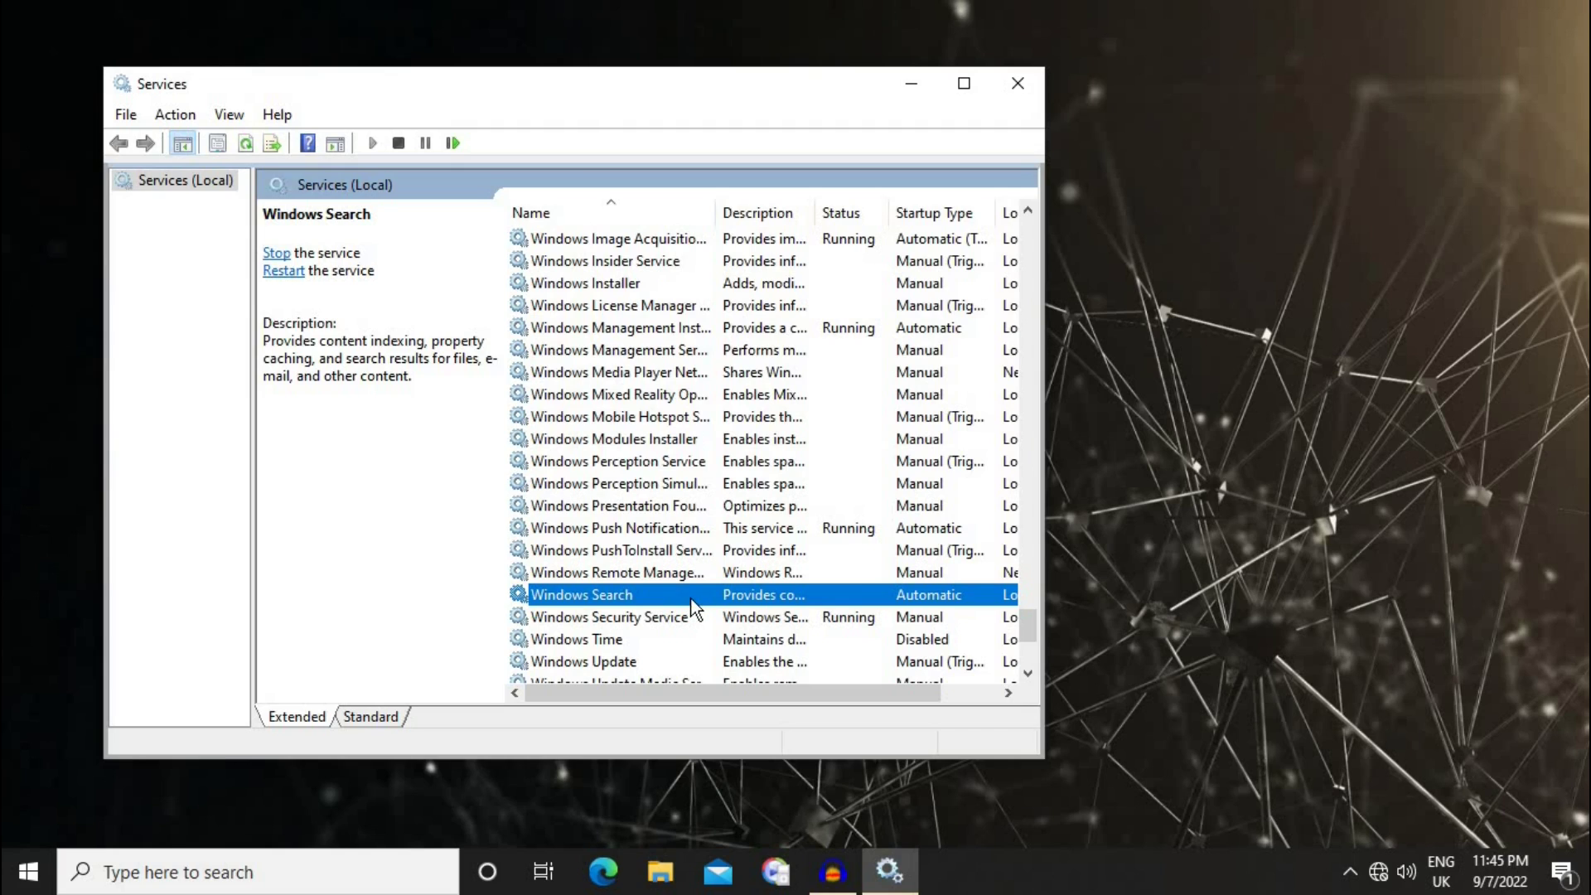
right_click(694, 604)
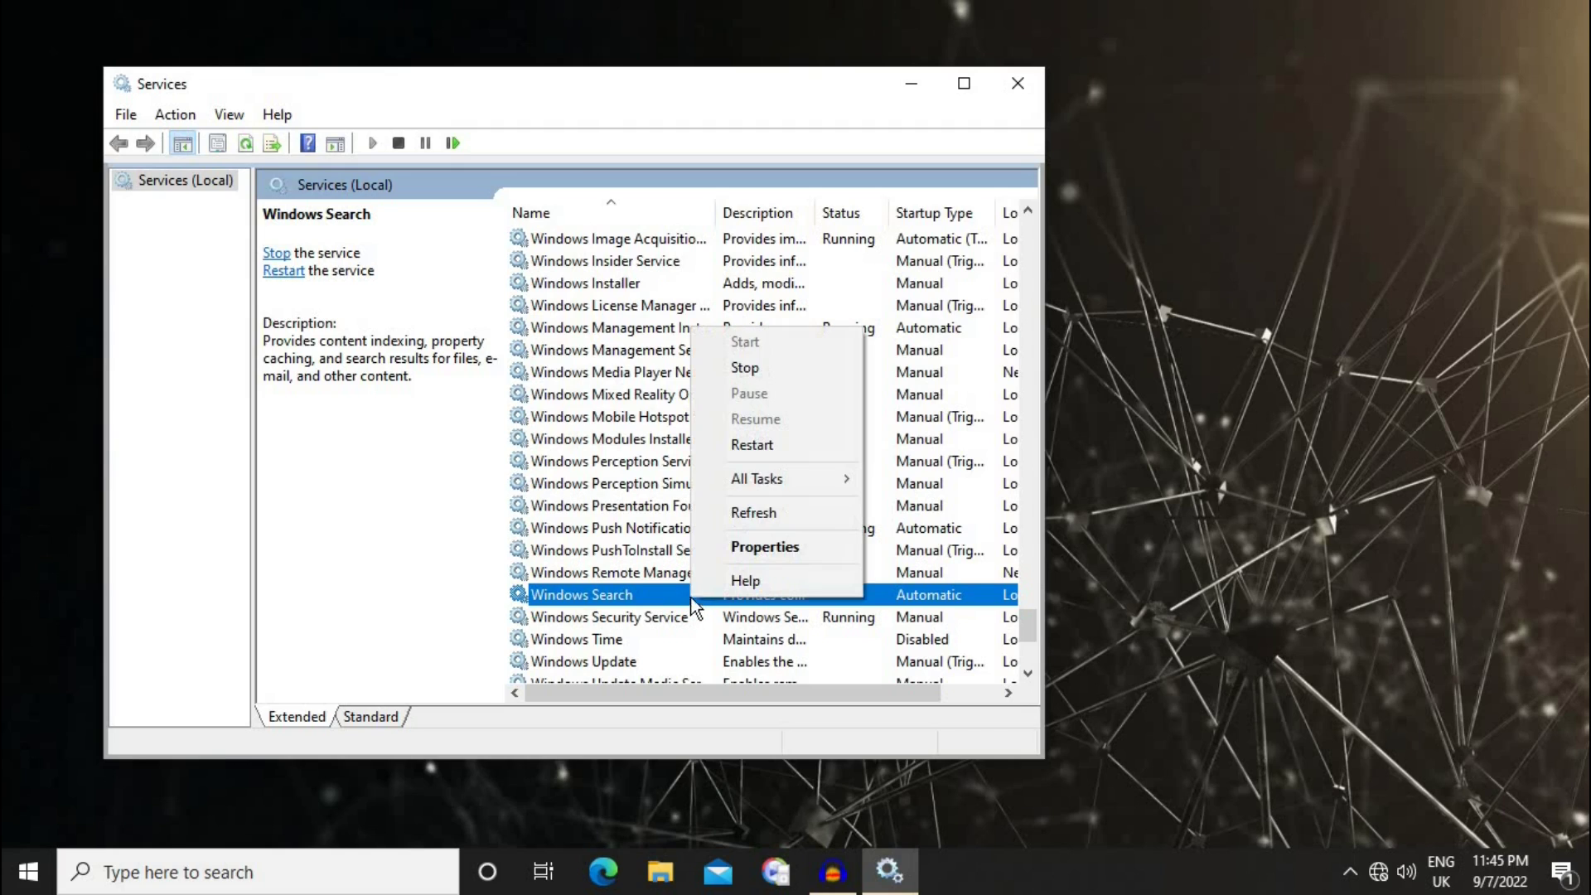
click(766, 445)
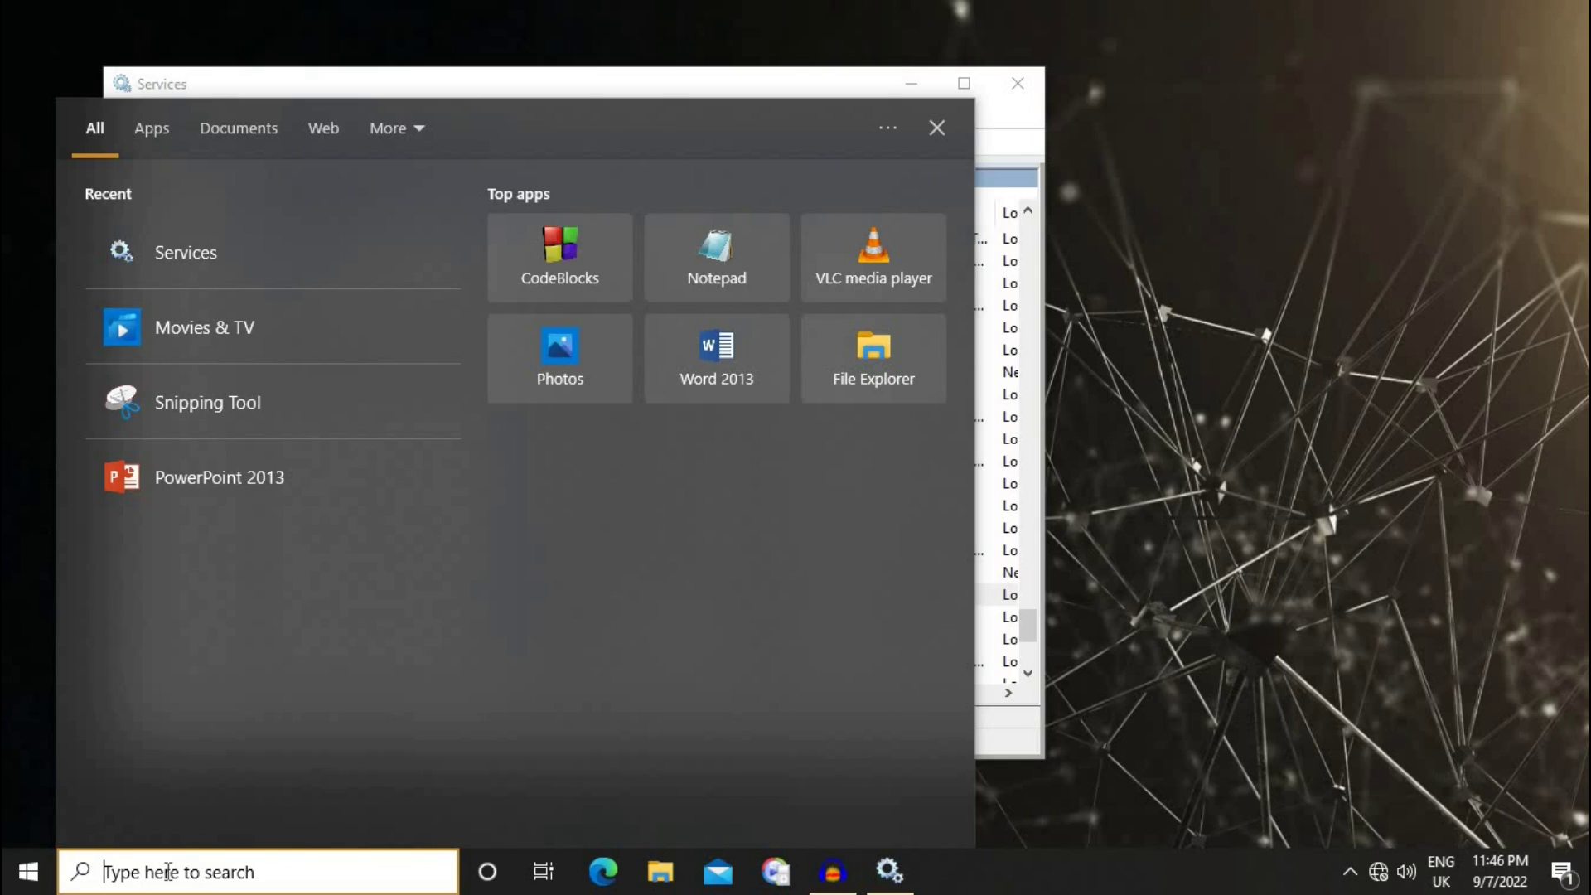
text(an)
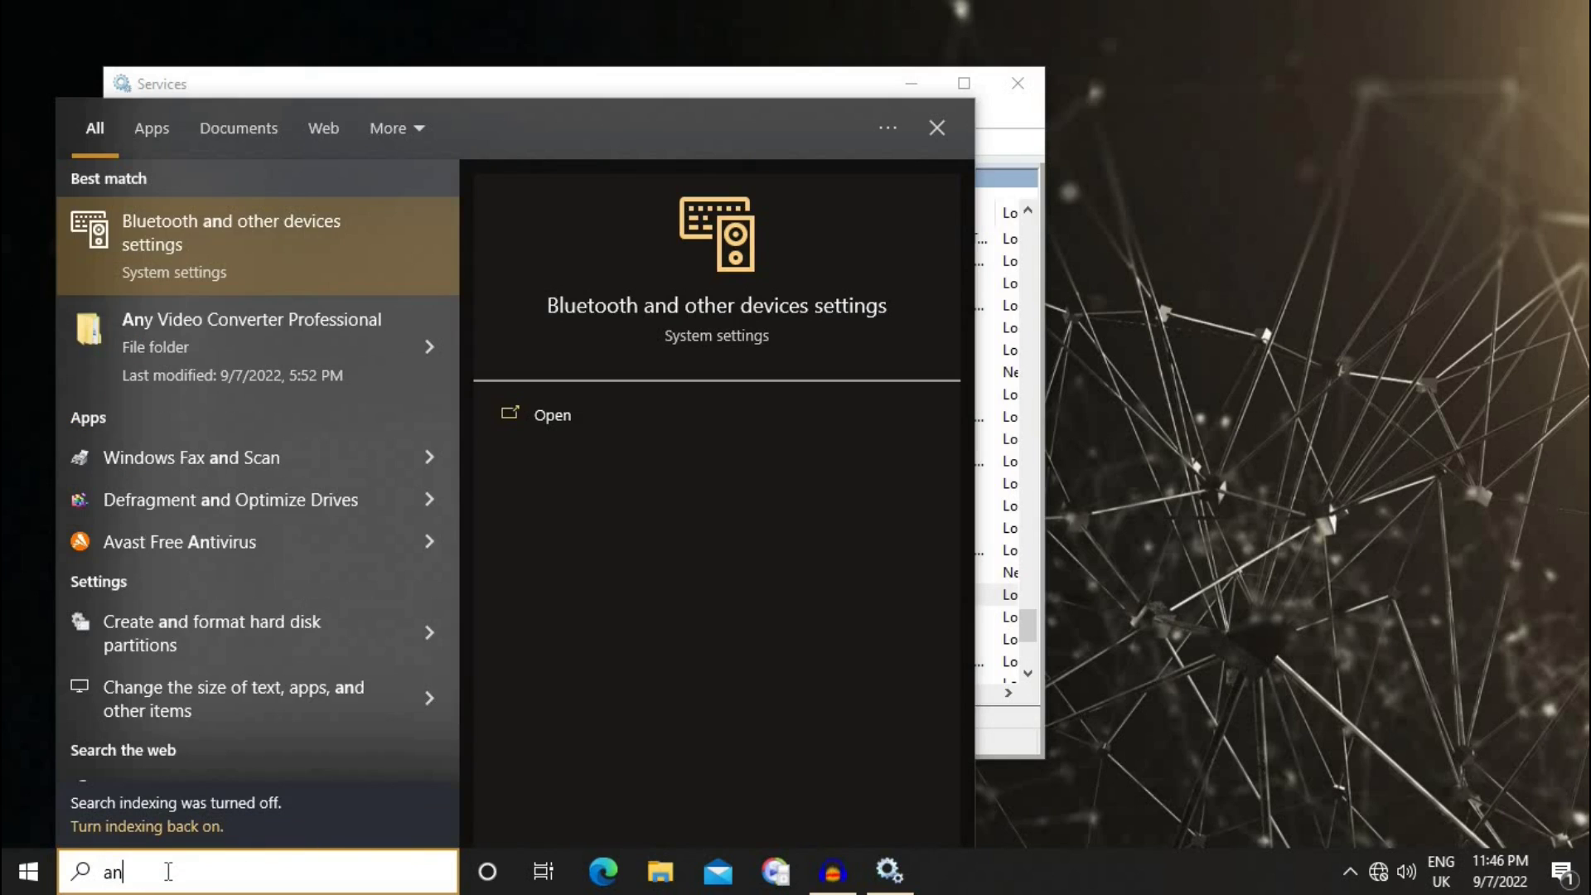
text(y)
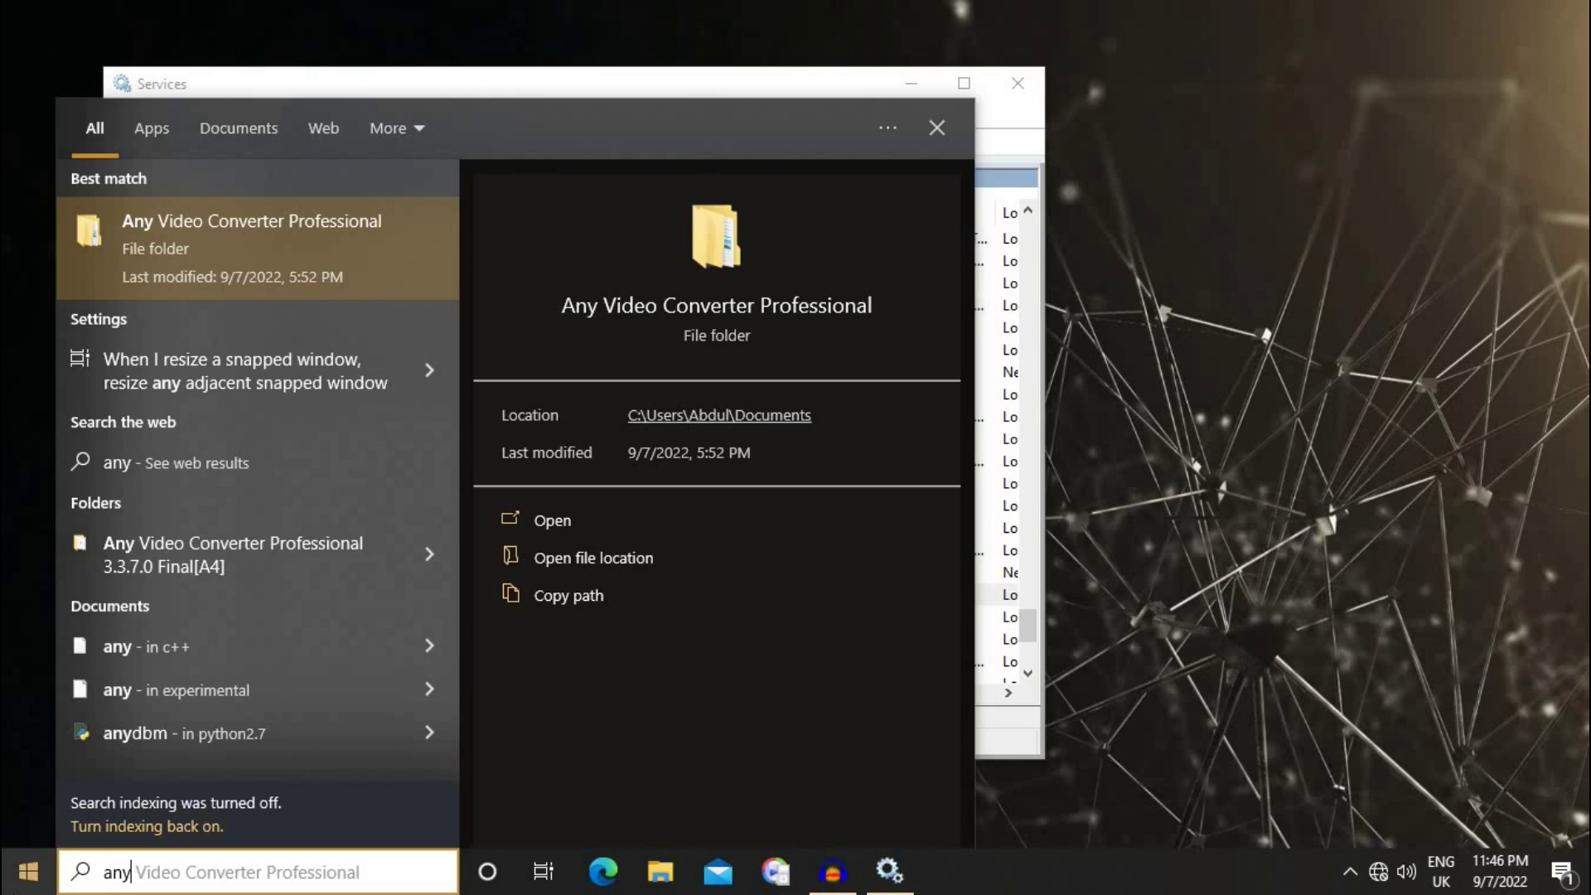
Step: Reboot Windows using Restart in the Start menu's Power options
click(27, 873)
click(35, 822)
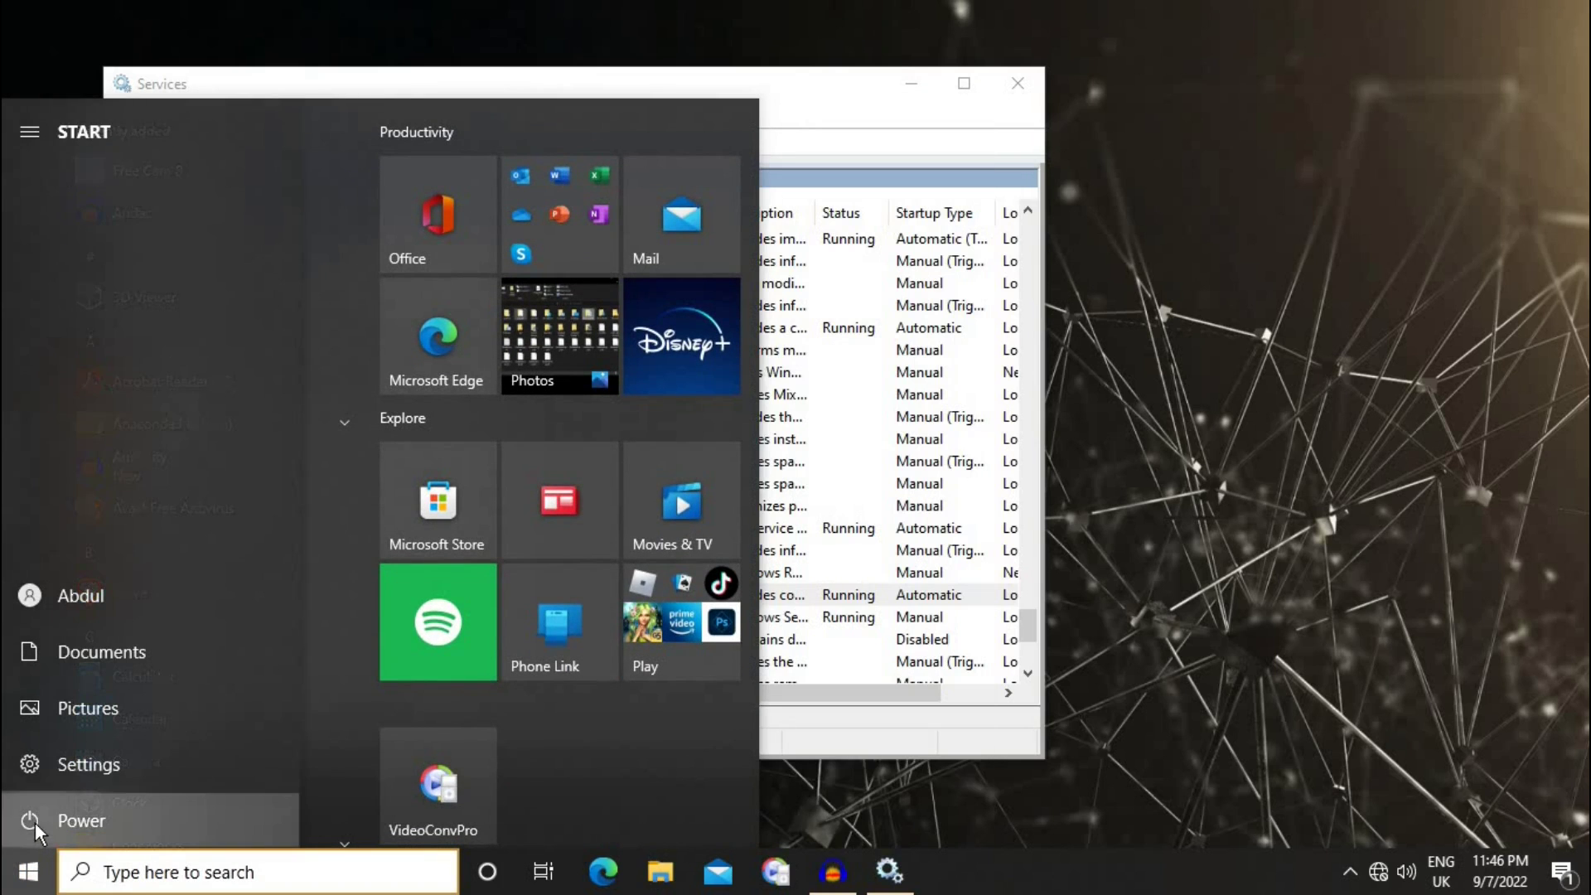
click(49, 731)
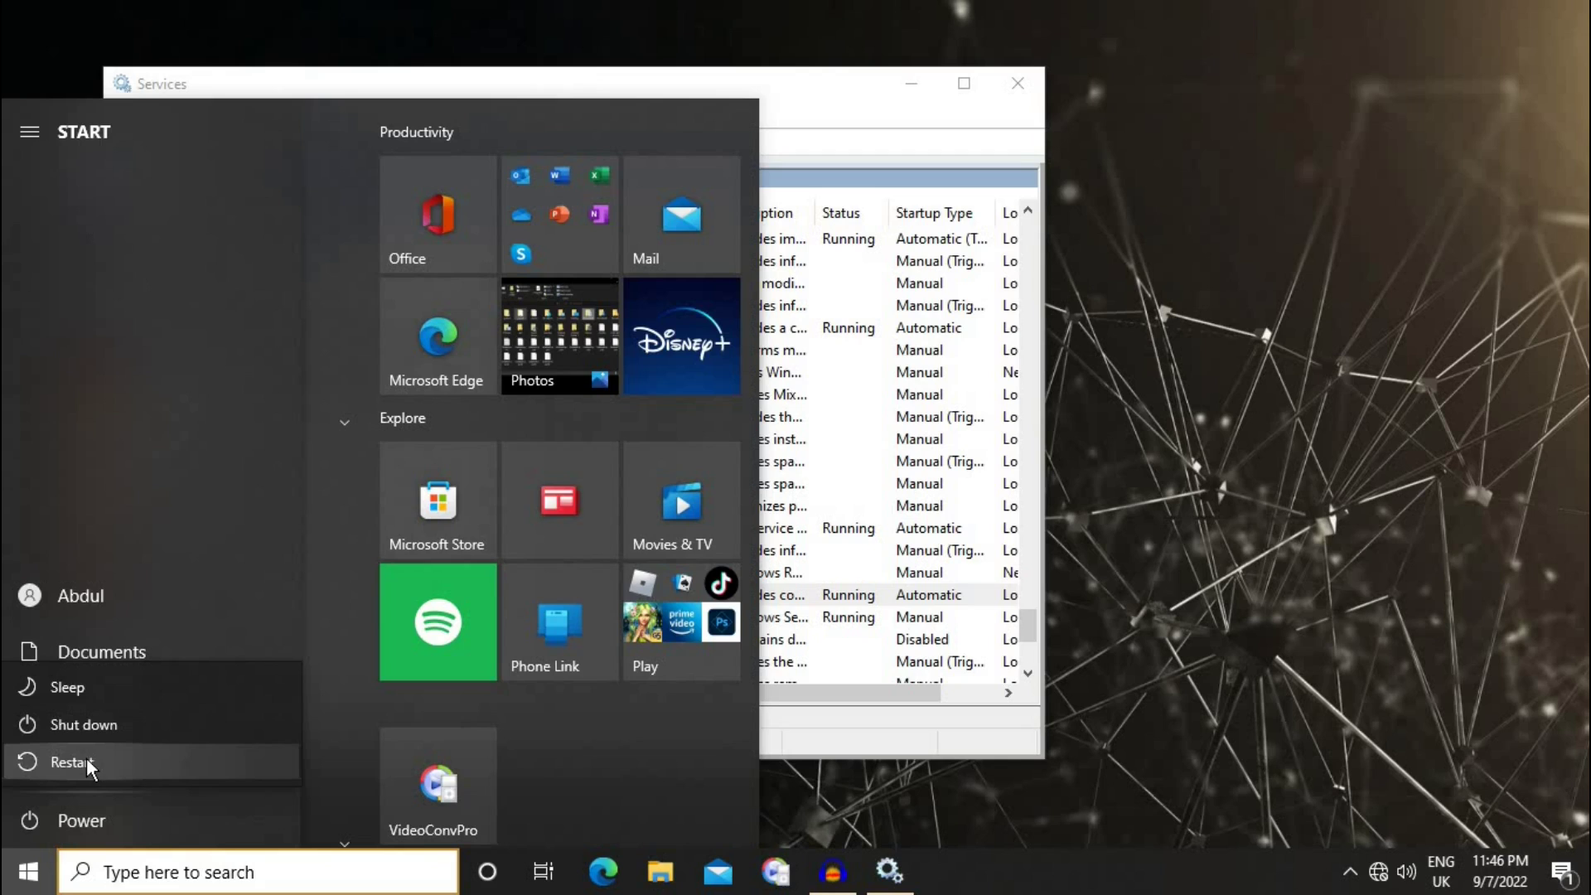
click(89, 760)
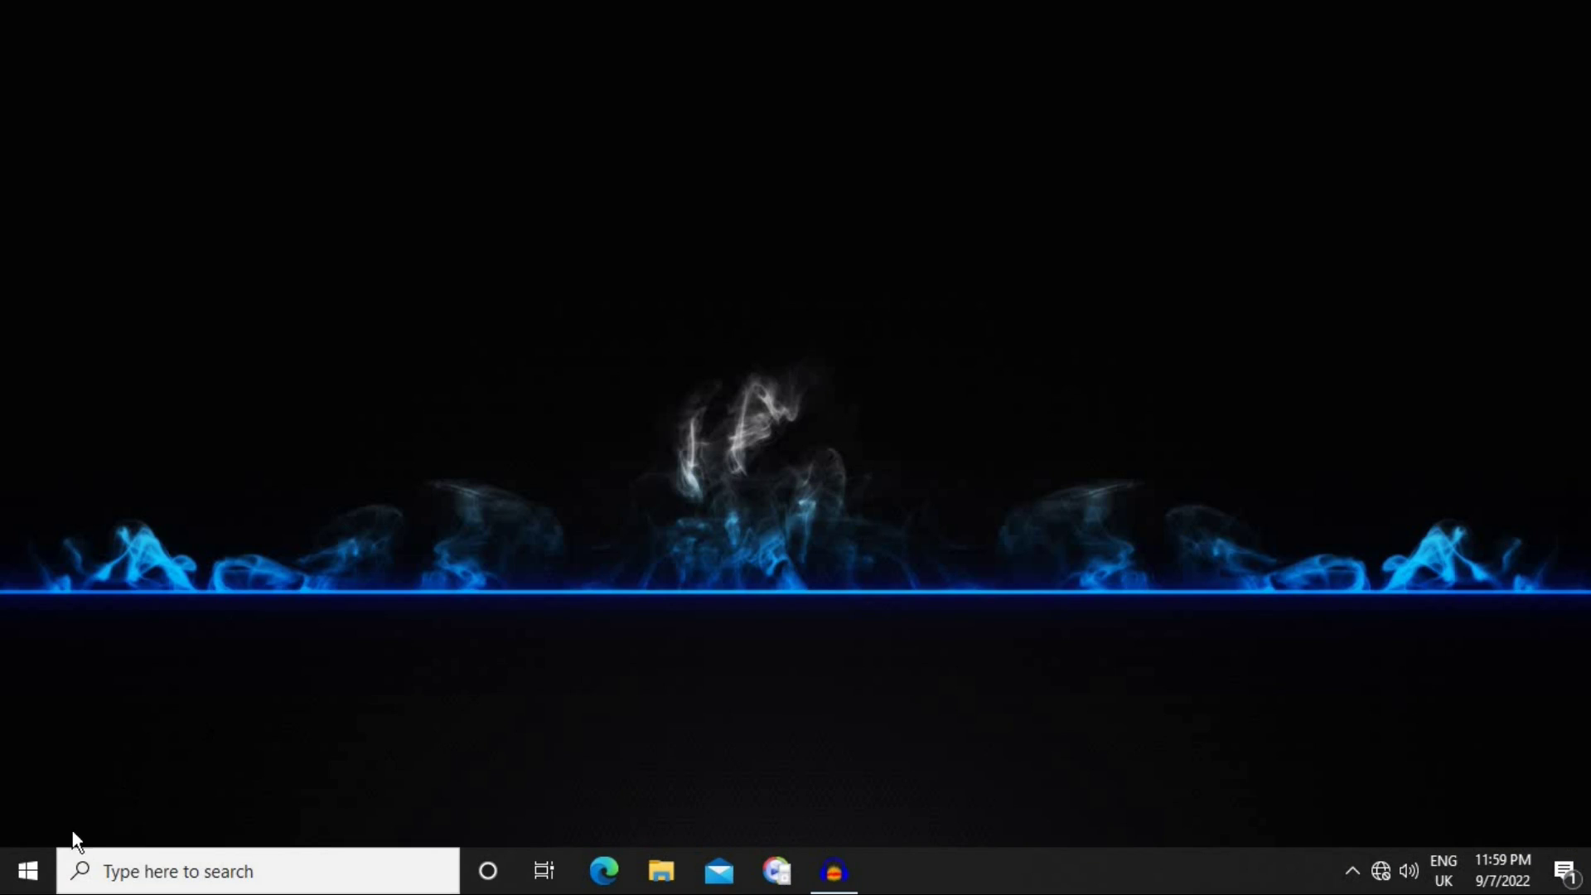
Step: After the reboot, open the taskbar search box to search for files
click(150, 872)
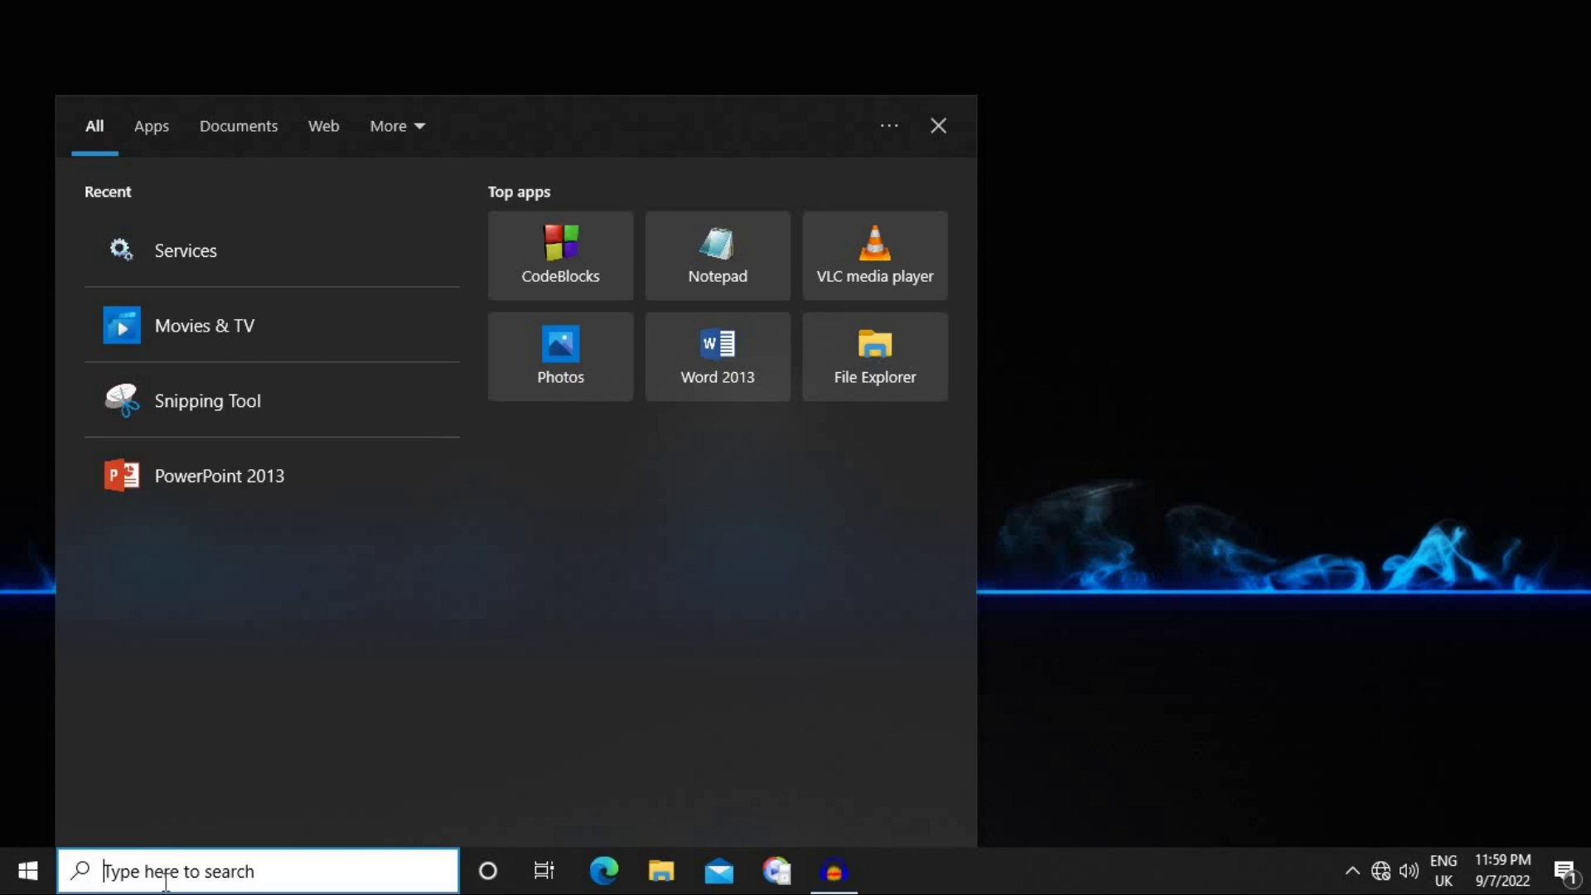
text(any)
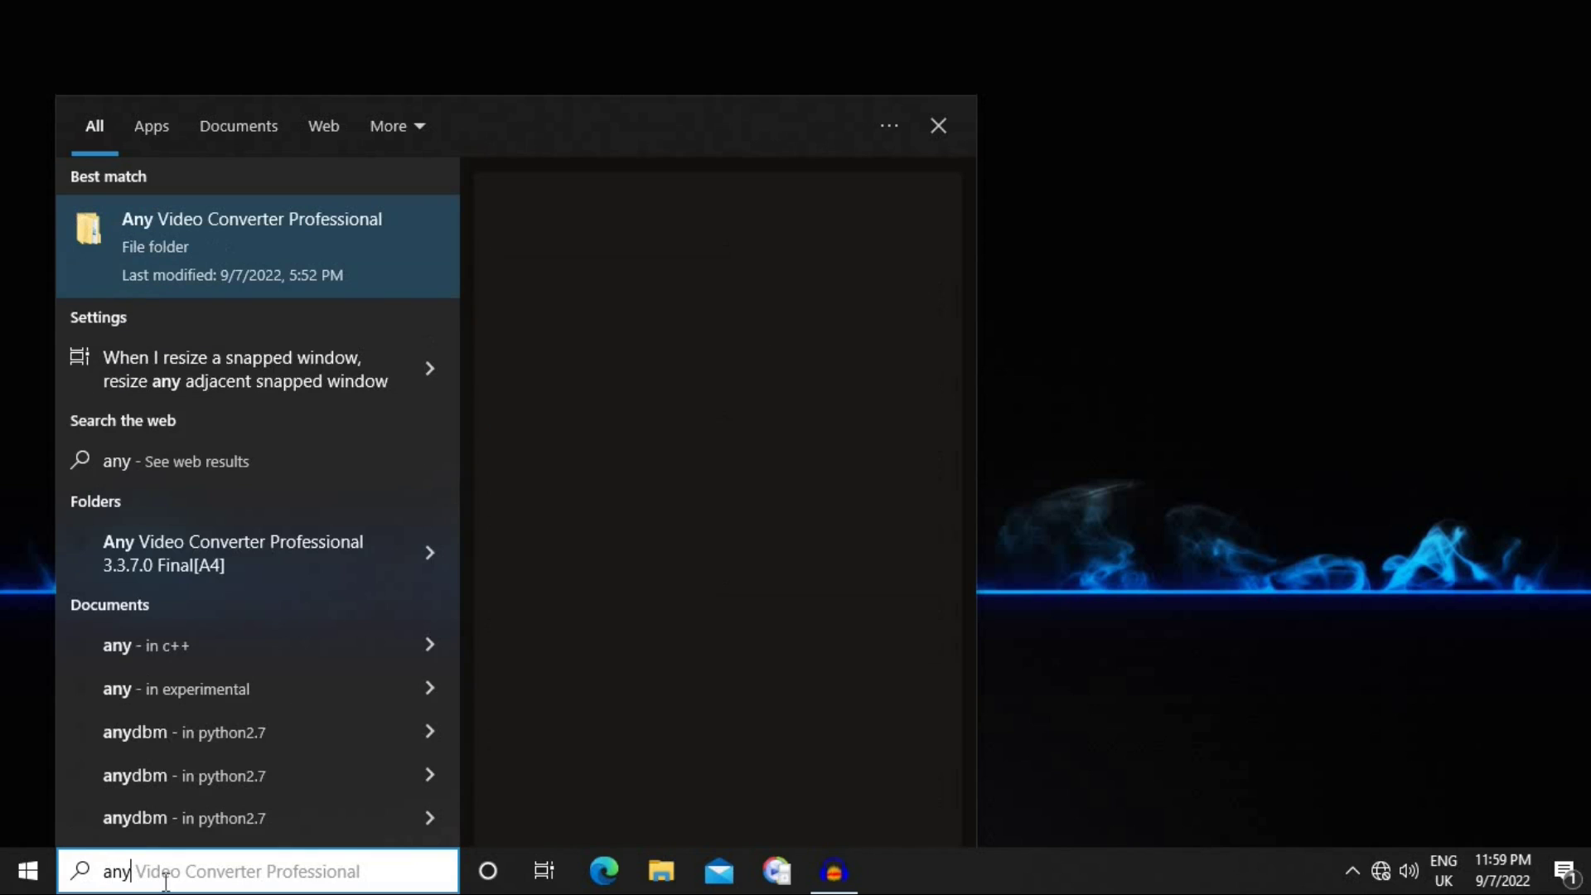